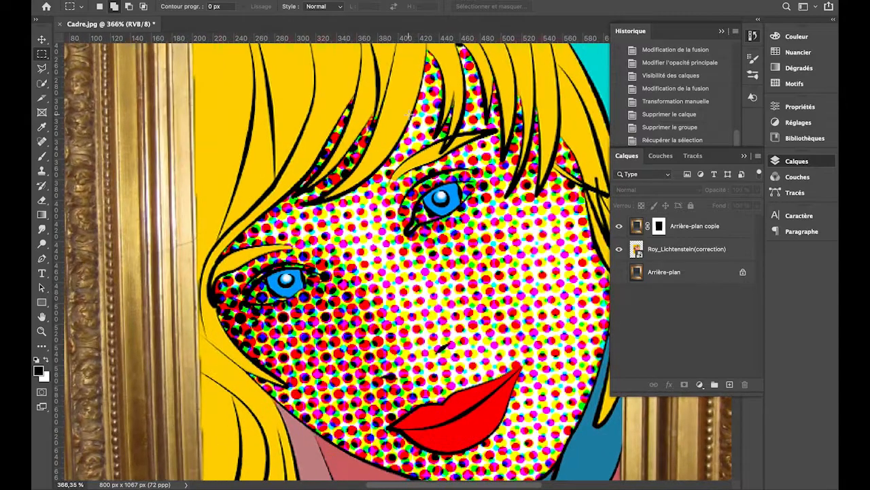
Step: Load the layer mask of Arrière-plan copie as a selection and open it in Select and Mask
scroll(409, 114, up, 6)
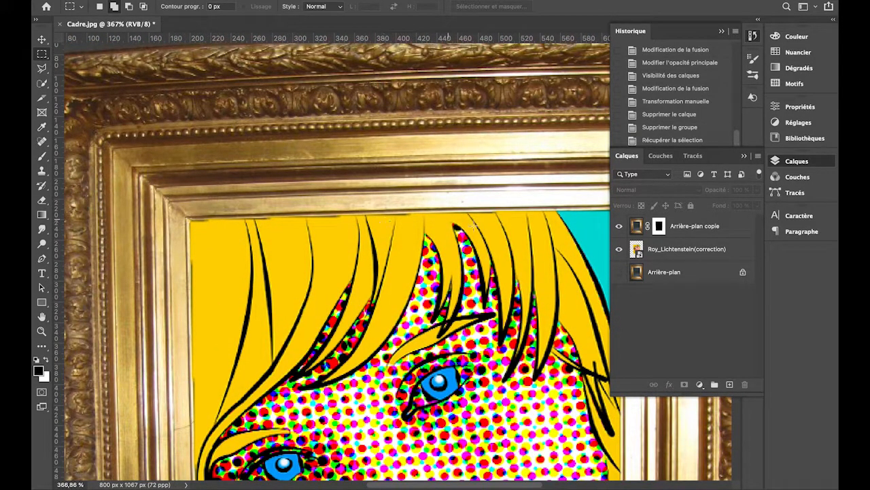
click(660, 228)
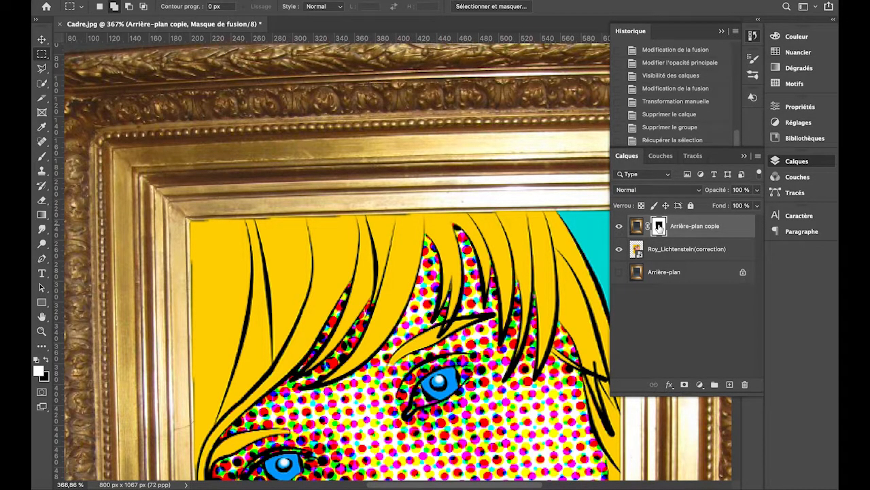
super+click(660, 228)
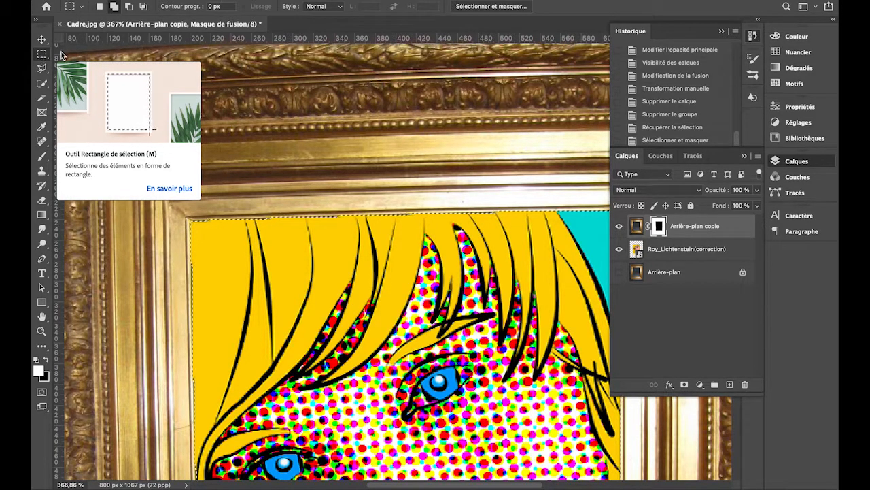
click(474, 10)
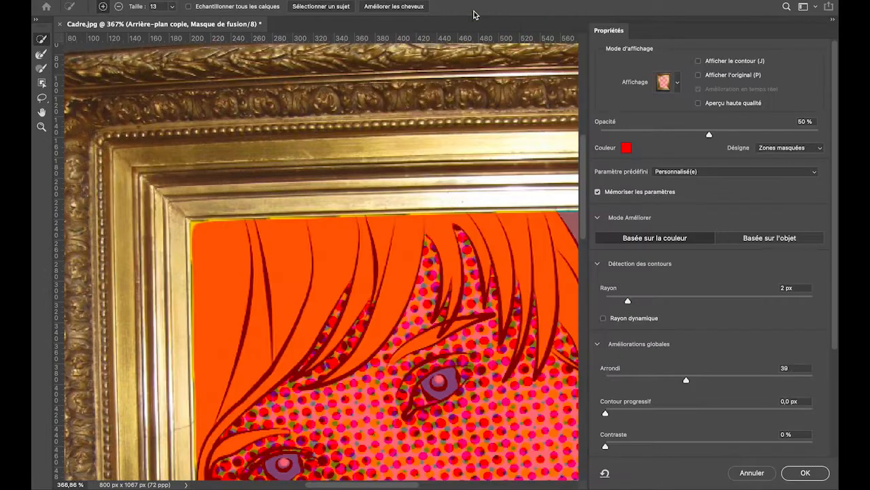
Step: Preview the mask in Noir et blanc, set Arrondi to 40 and keep the edge detection Rayon at 2 px after trying 106 px
click(677, 82)
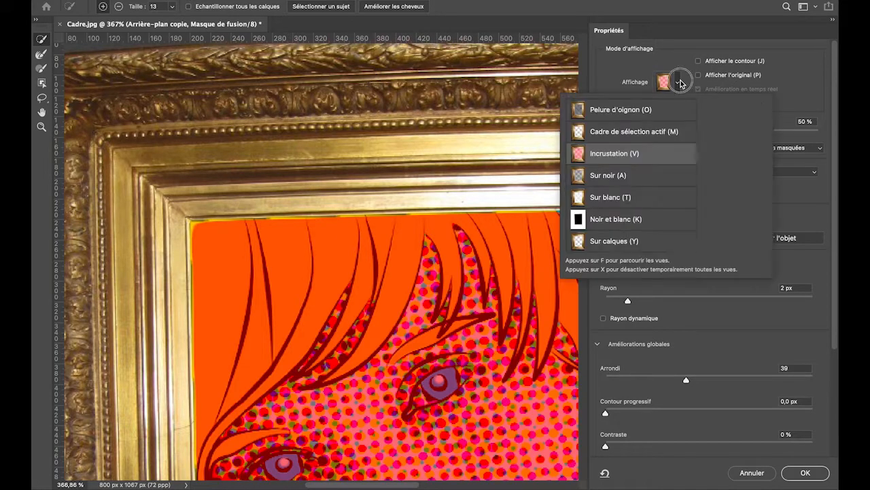
click(620, 221)
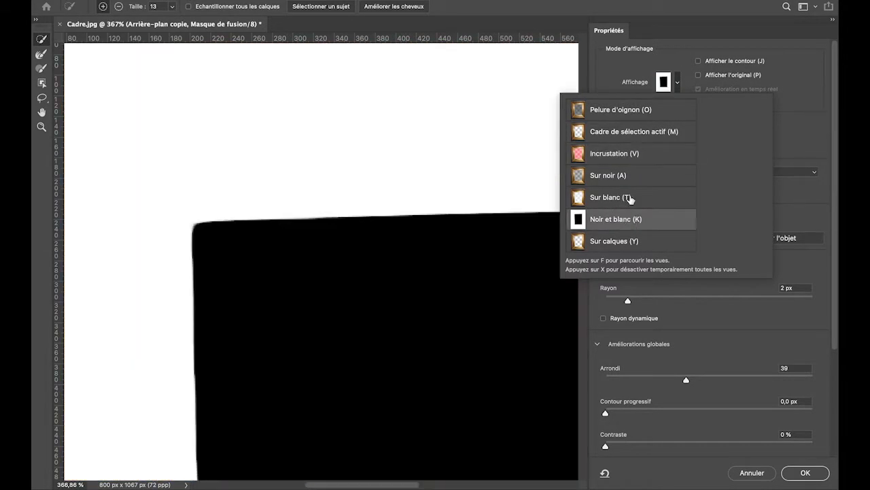
click(803, 72)
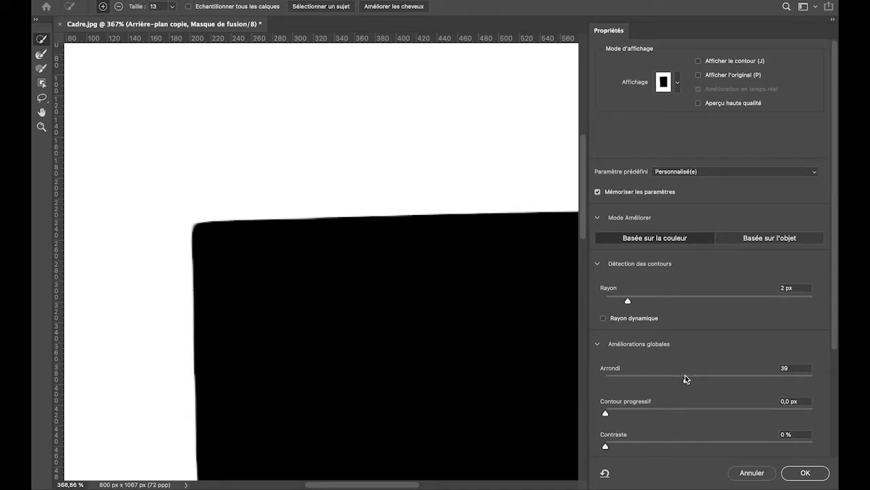
click(786, 366)
key(Up)
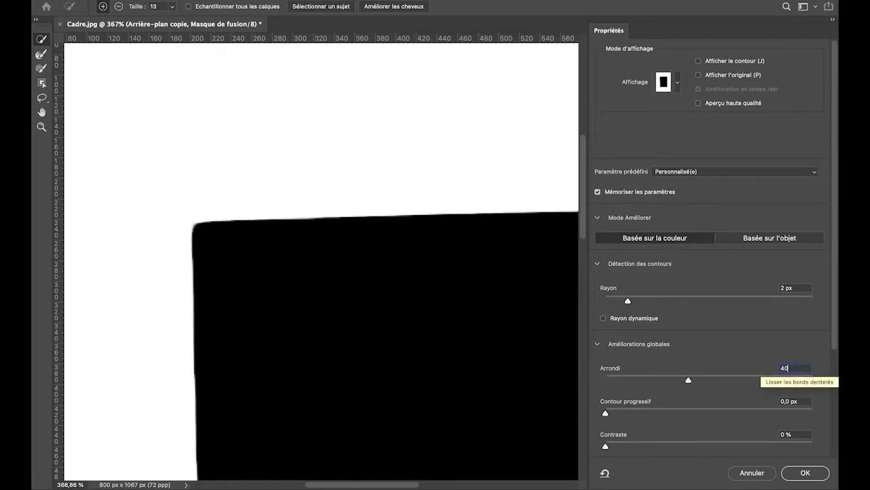
key(Tab)
drag(629, 302, 792, 300)
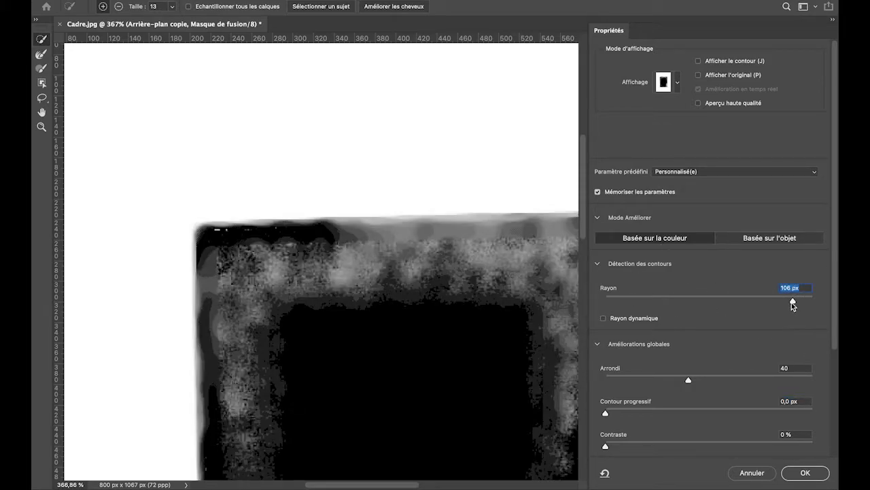
drag(792, 302, 624, 302)
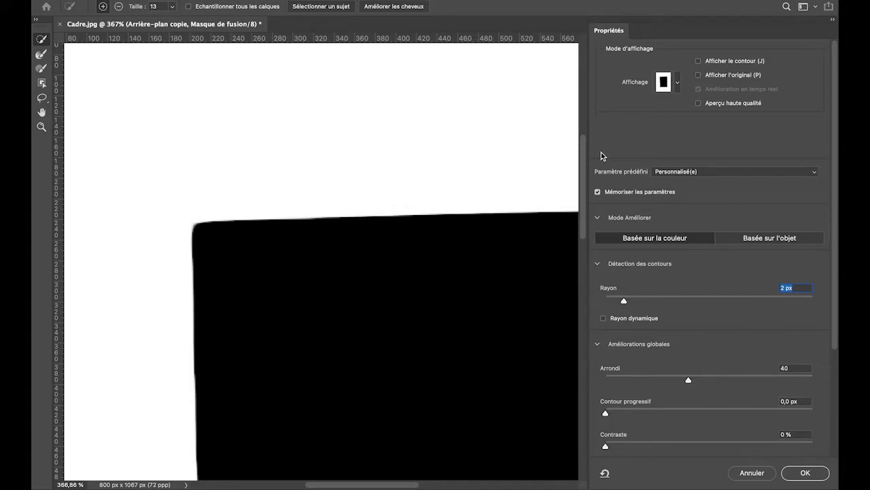
Step: Switch the mask preview back to Incrustation and apply the refinement
click(678, 85)
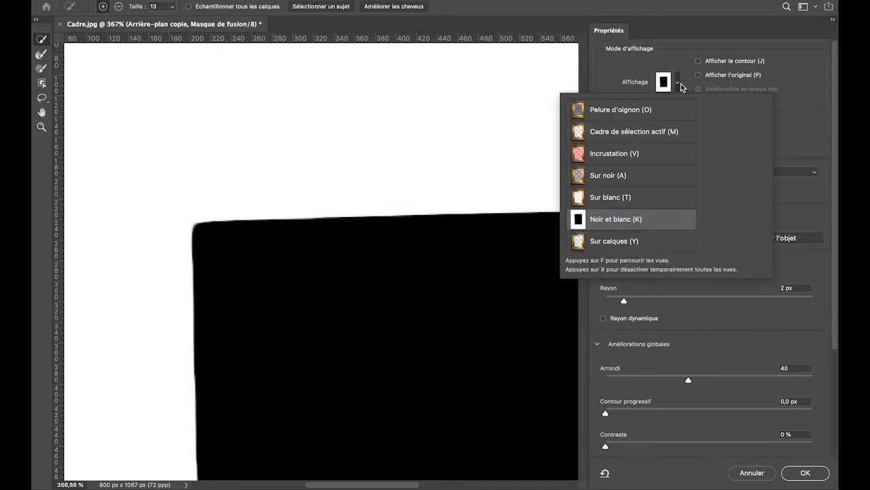
click(610, 154)
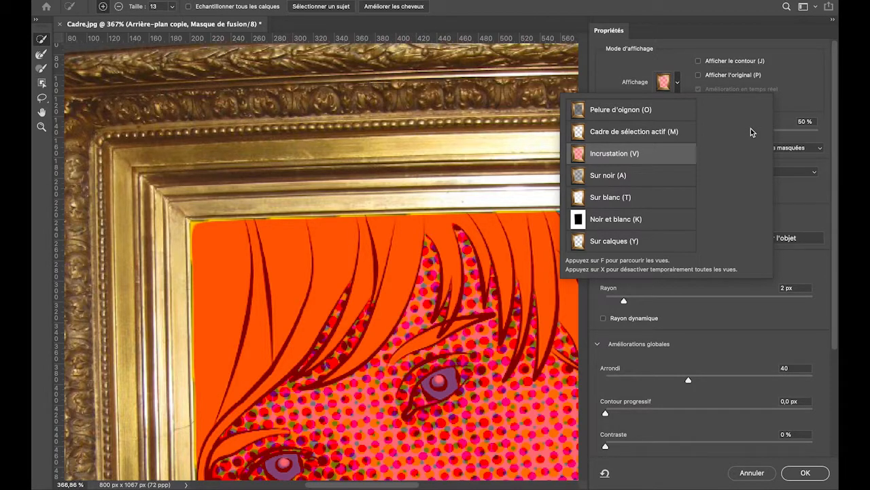
click(808, 100)
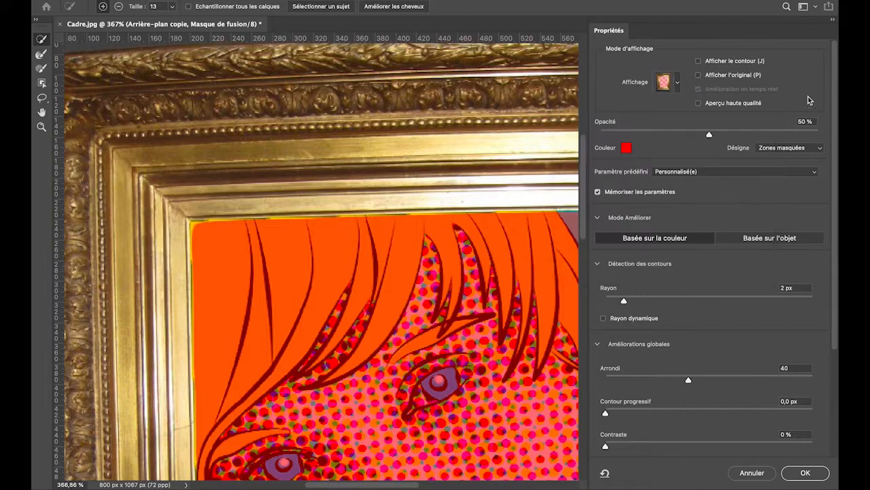
click(810, 475)
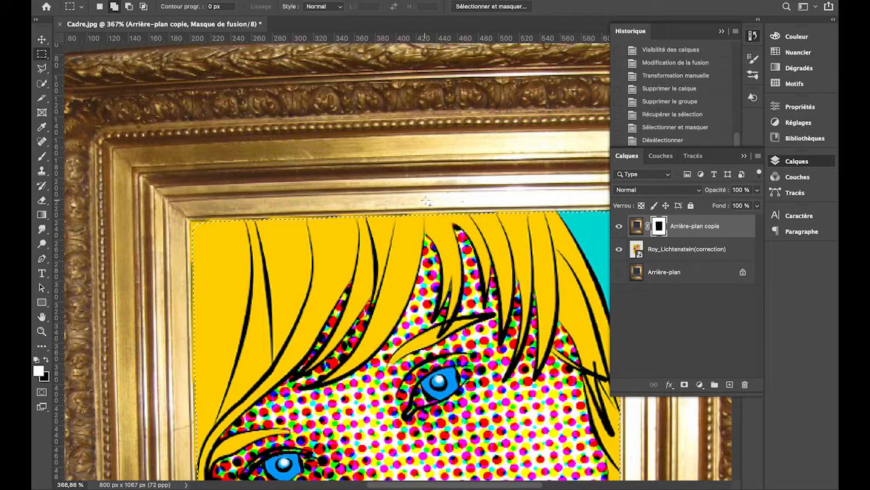
Step: Fill the selected frame area of the Arrière-plan copie mask with white at 100% opacity, and deselect
scroll(426, 201, down, 4)
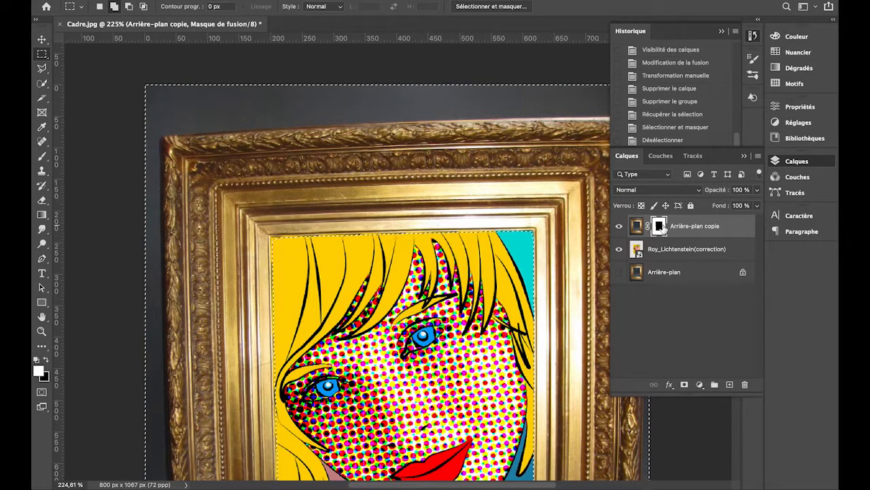
key(shift+BackSpace)
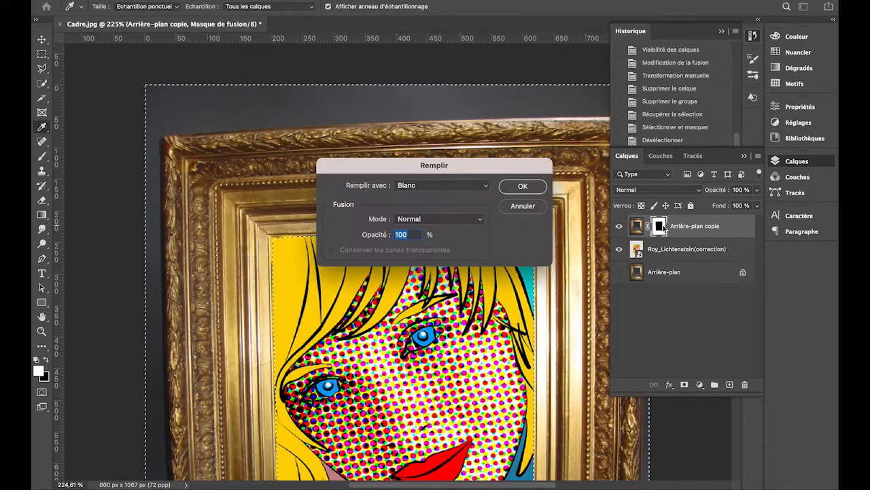
click(534, 190)
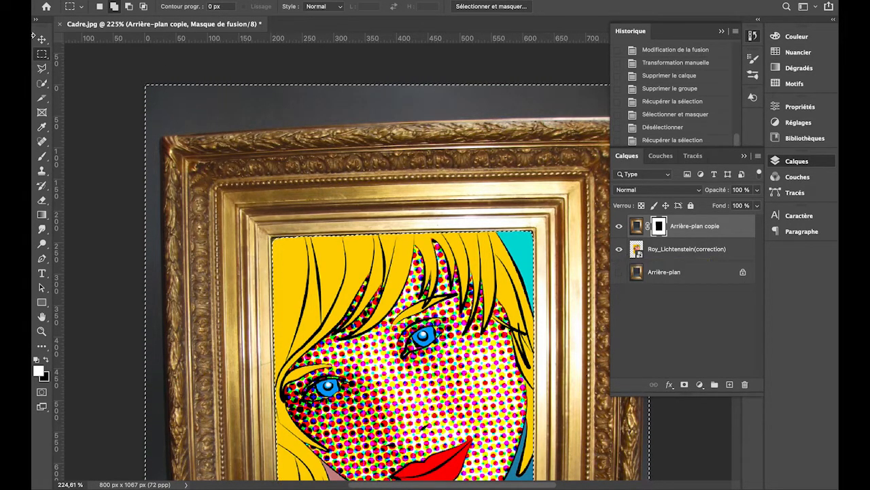
key(super+d)
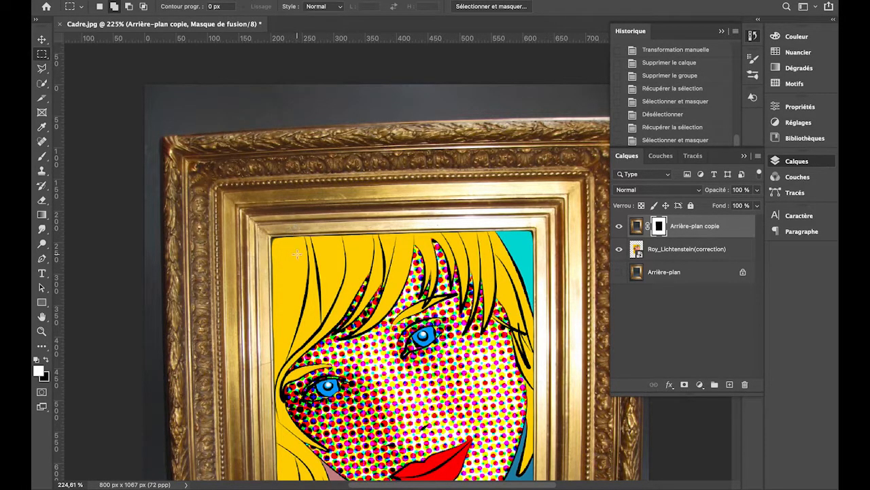
Step: Create a group named TEXTURE directly above the Roy_Lichtenstein(correction) layer
scroll(297, 254, down, 10)
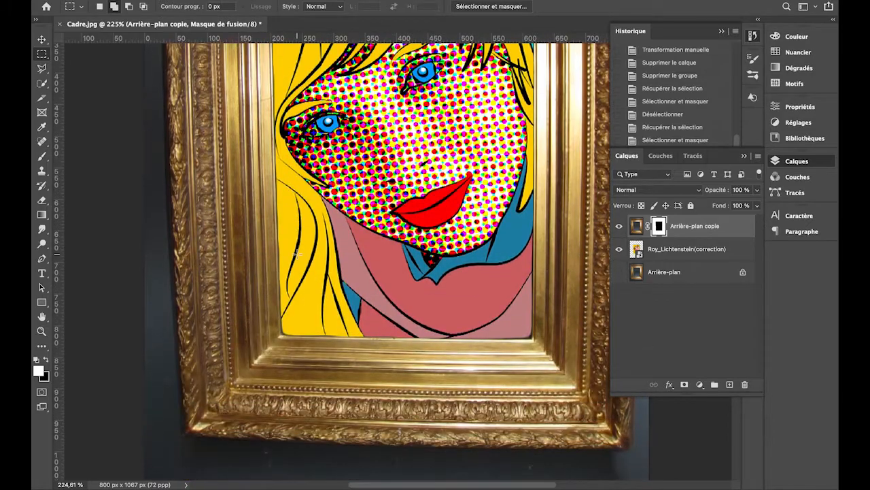
scroll(297, 253, up, 4)
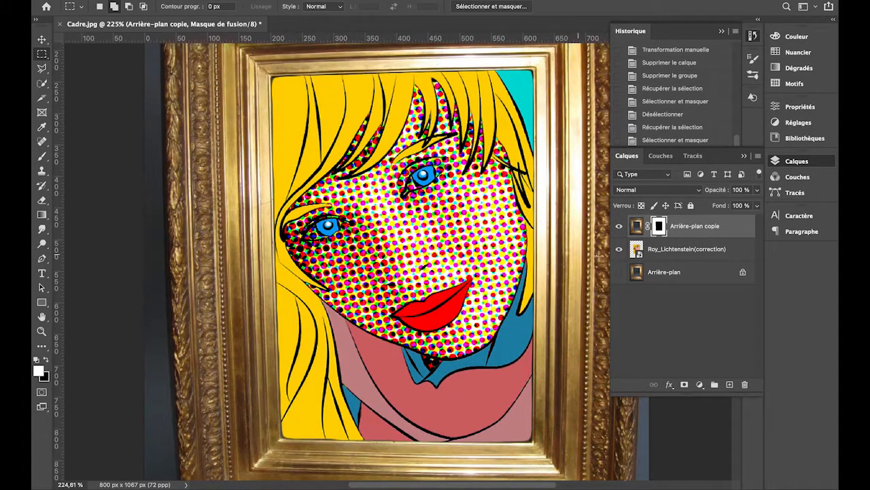
click(667, 253)
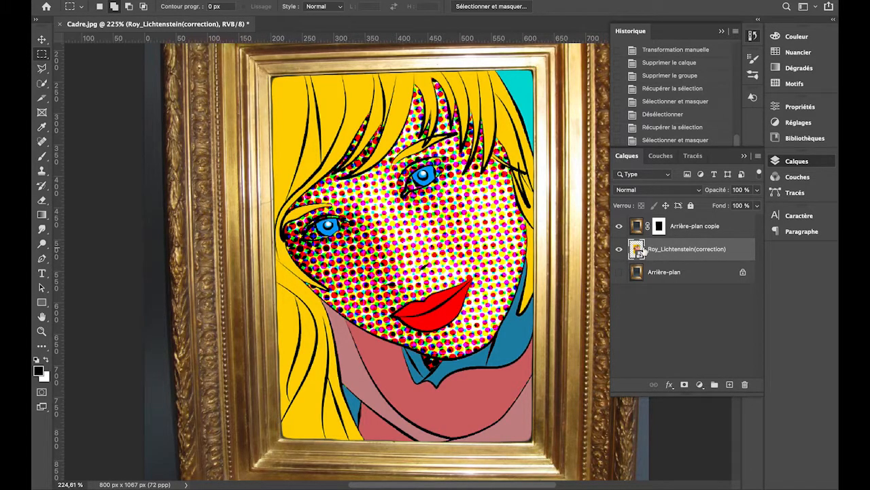
click(714, 384)
double_click(669, 244)
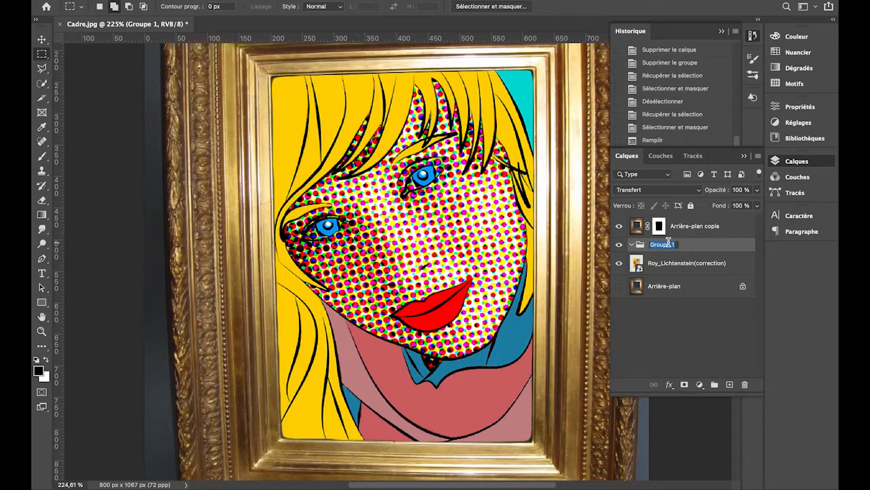
text(TEXTURE)
click(693, 249)
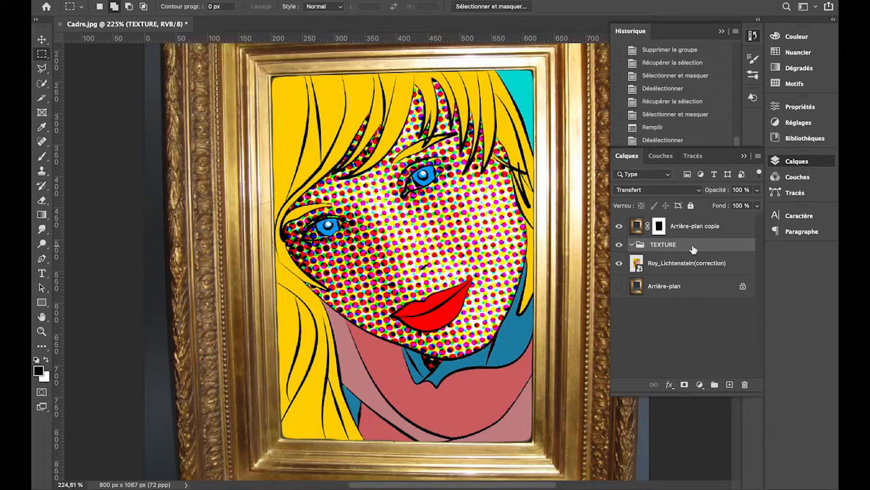
Step: Switch to Finder and open the TEXTURES folder inside the Exo folder
key(super+Tab)
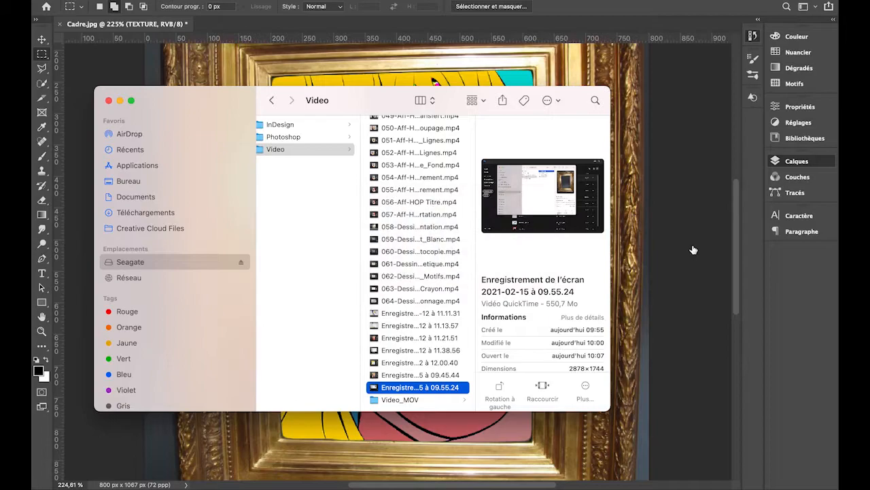
click(273, 106)
click(272, 100)
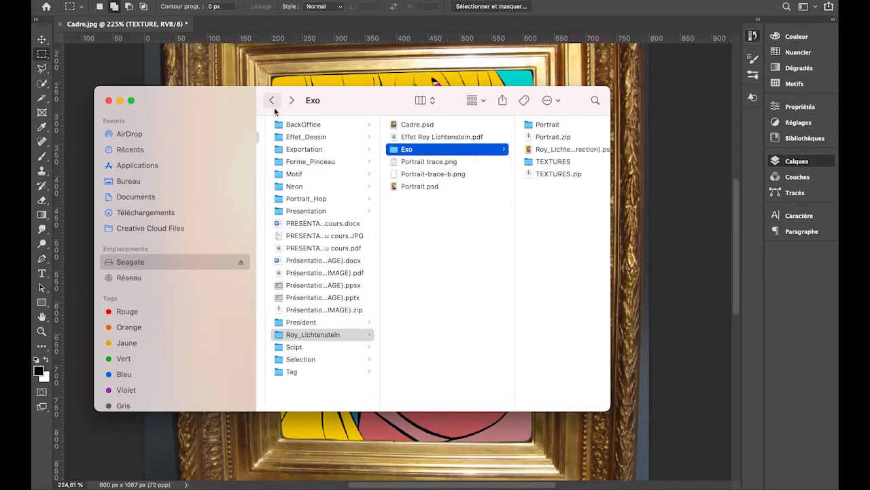
click(563, 163)
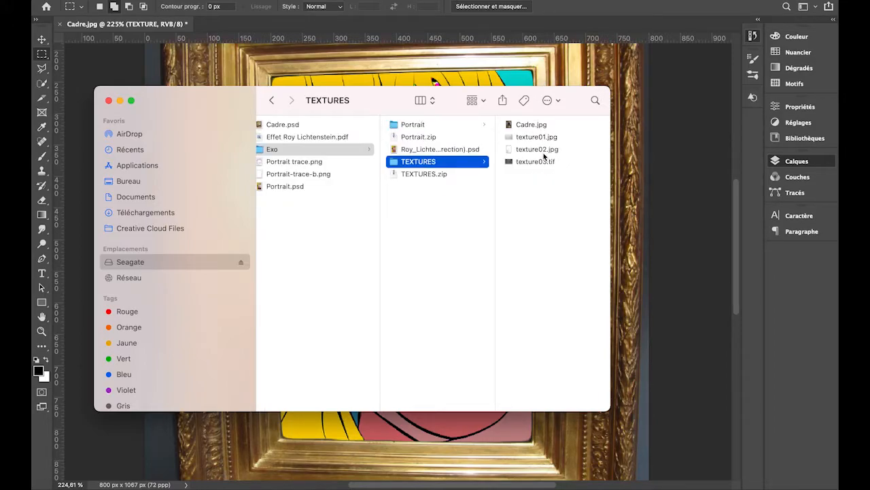
Step: Preview texture01.jpg and texture02.jpg, and place texture02.jpg into the Cadre.jpg document
click(539, 151)
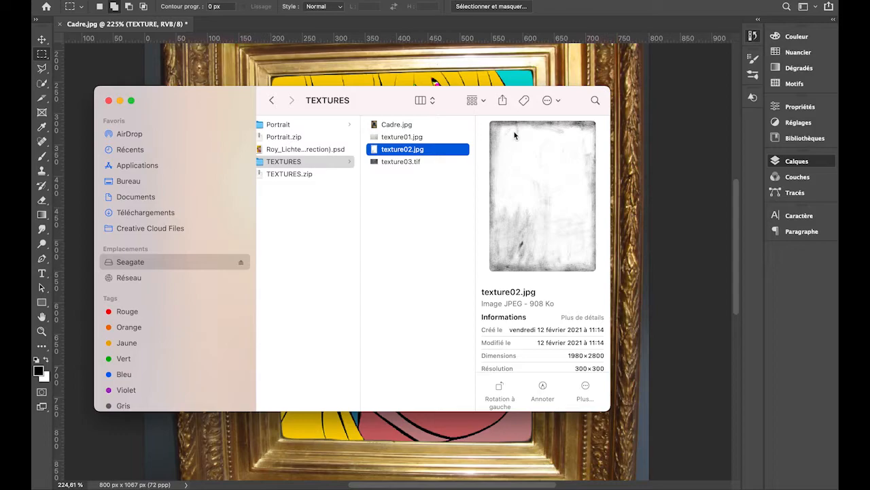
click(417, 138)
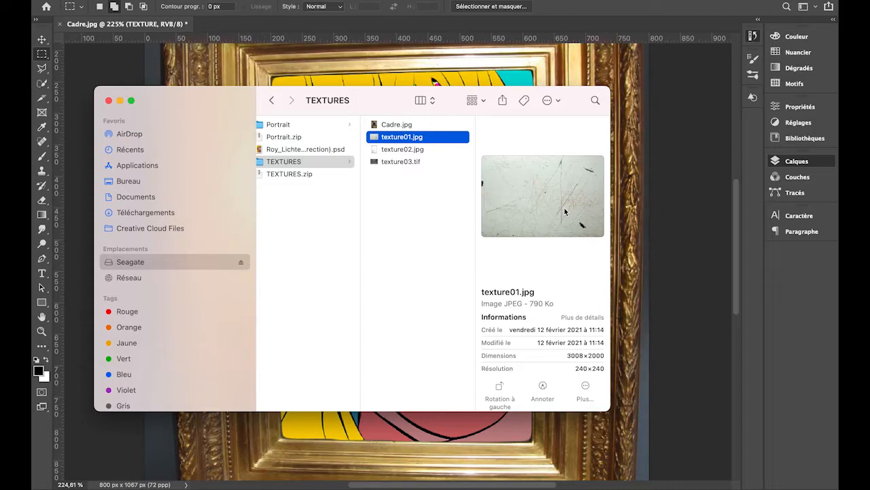
click(424, 154)
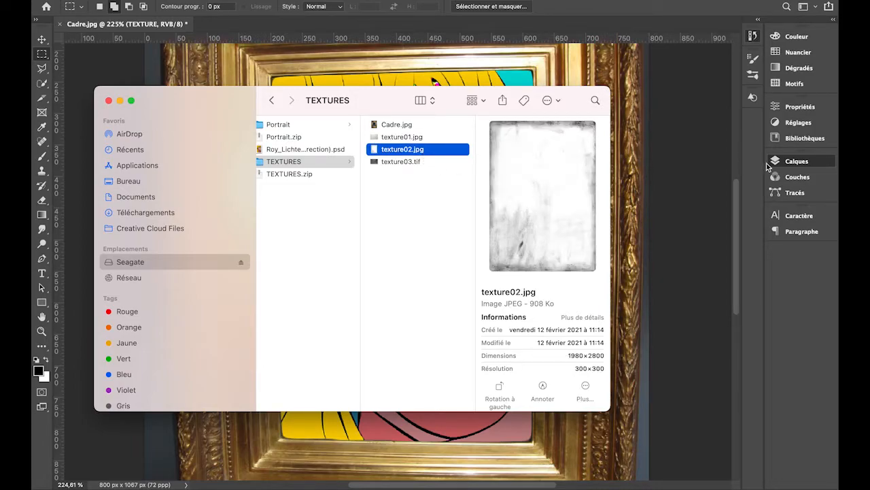
click(394, 150)
click(415, 256)
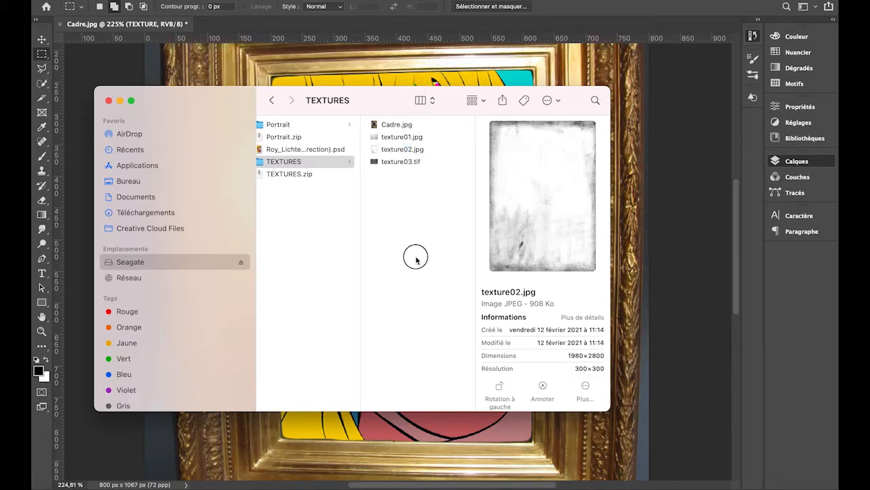
click(382, 150)
drag(376, 152, 412, 74)
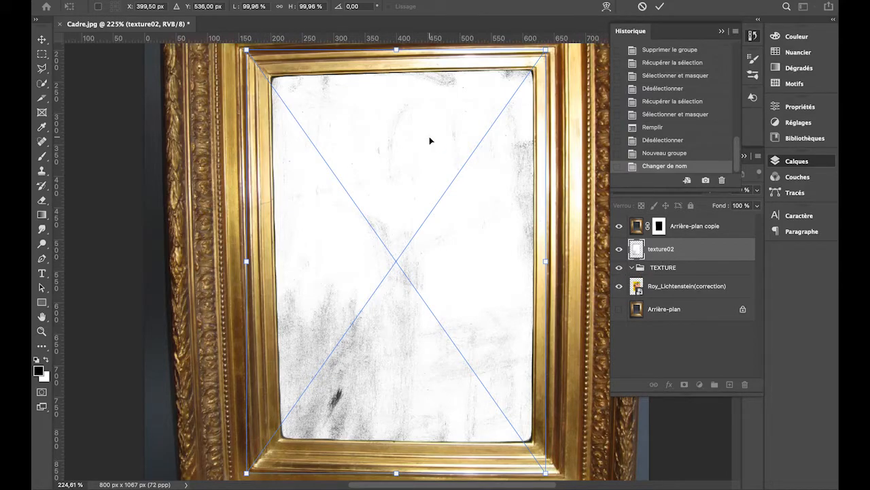
Step: Distort the placed texture02 so its four corners fit the frame's inner opening, and apply the transformation
right_click(458, 214)
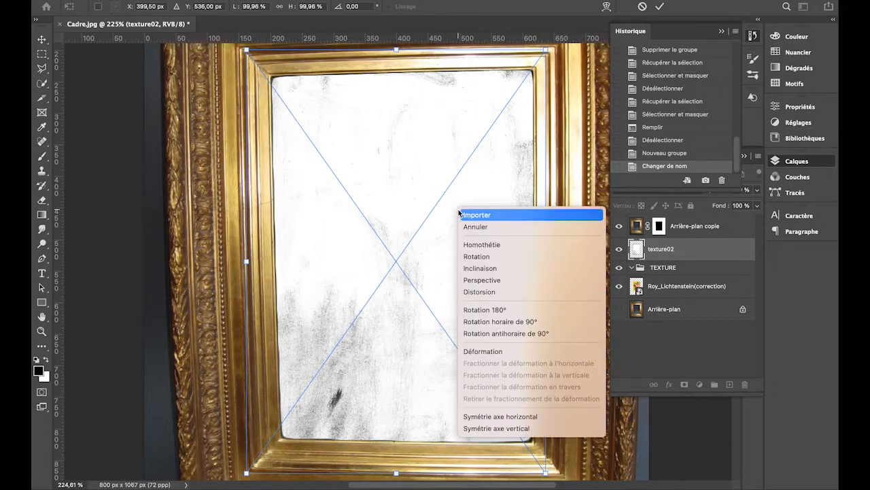
click(480, 293)
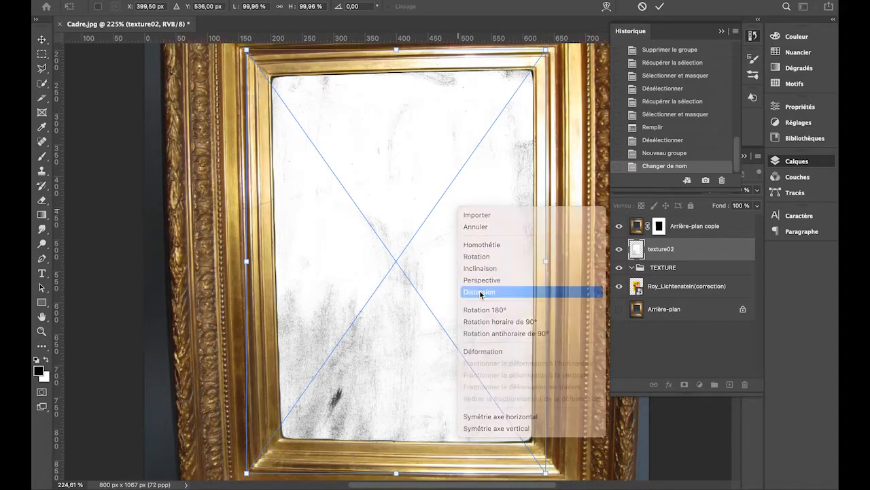
drag(546, 51, 540, 68)
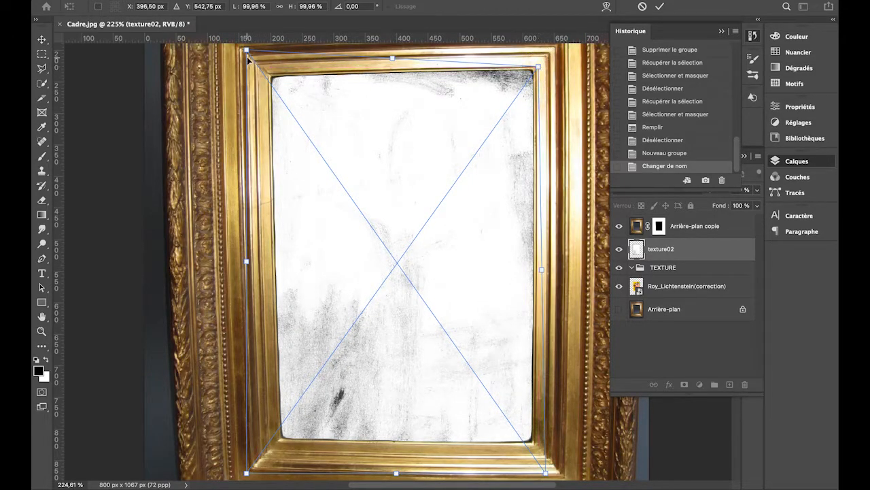
drag(246, 50, 264, 73)
drag(247, 472, 276, 439)
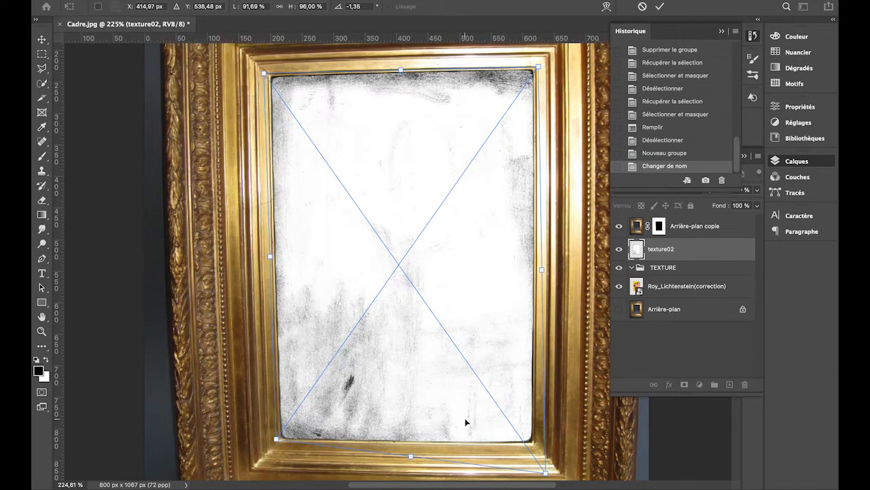
drag(545, 473, 533, 446)
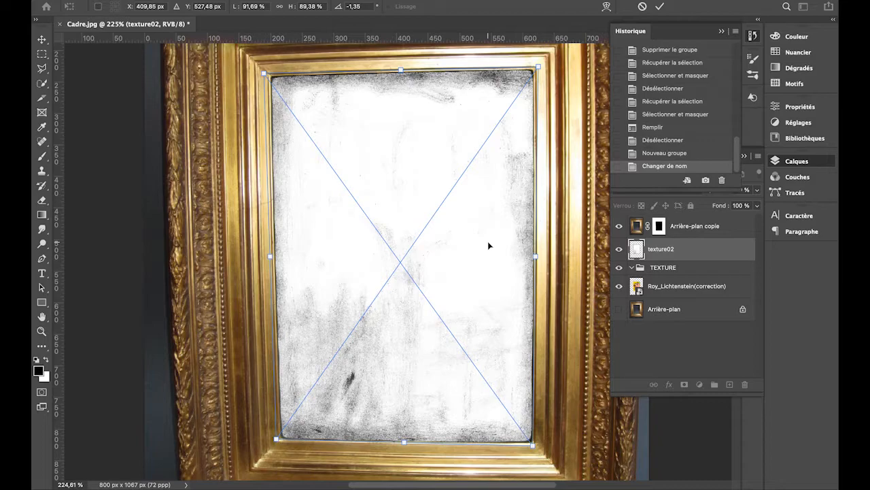
key(Return)
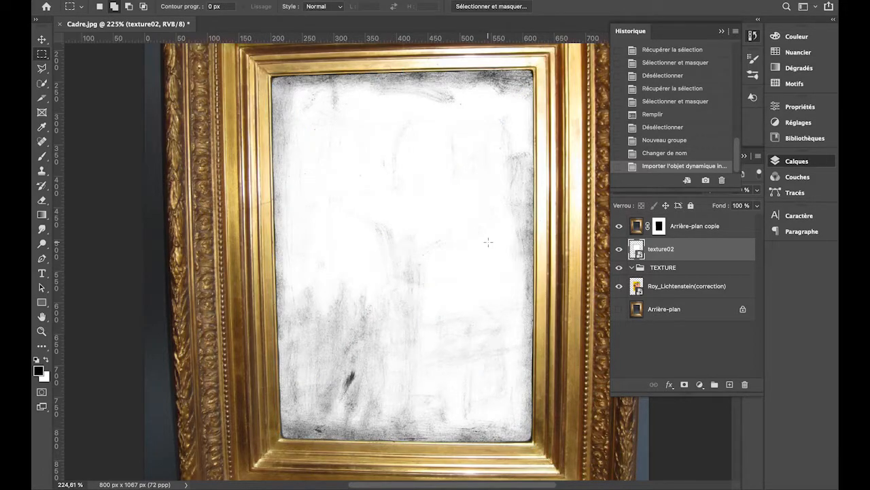
Step: Rasterize the texture02 layer
right_click(663, 251)
scroll(577, 368, down, 5)
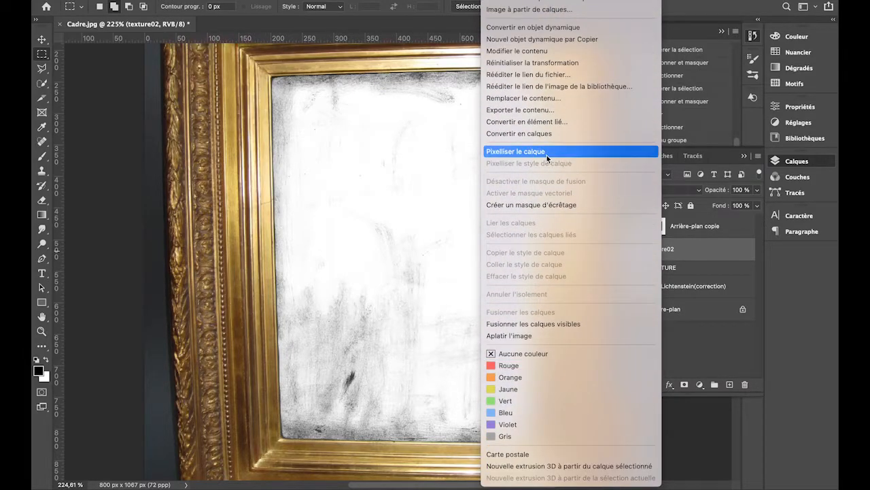
click(547, 151)
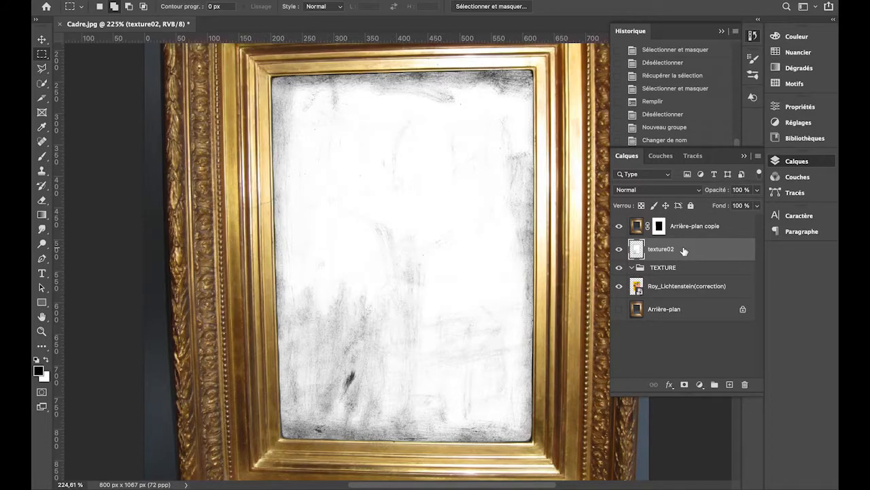
Step: Set texture02's blend mode to Produit at 100% opacity and move the layer into the TEXTURE group
click(756, 191)
drag(726, 205, 766, 197)
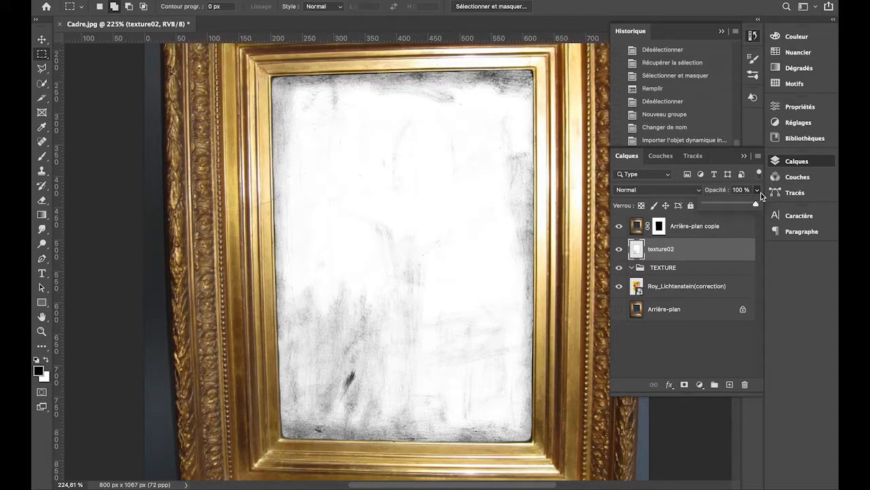
click(699, 194)
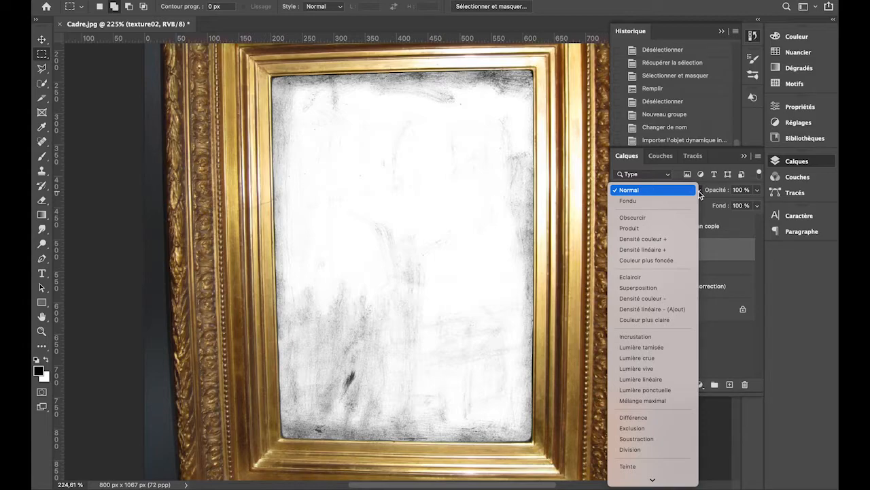
click(666, 228)
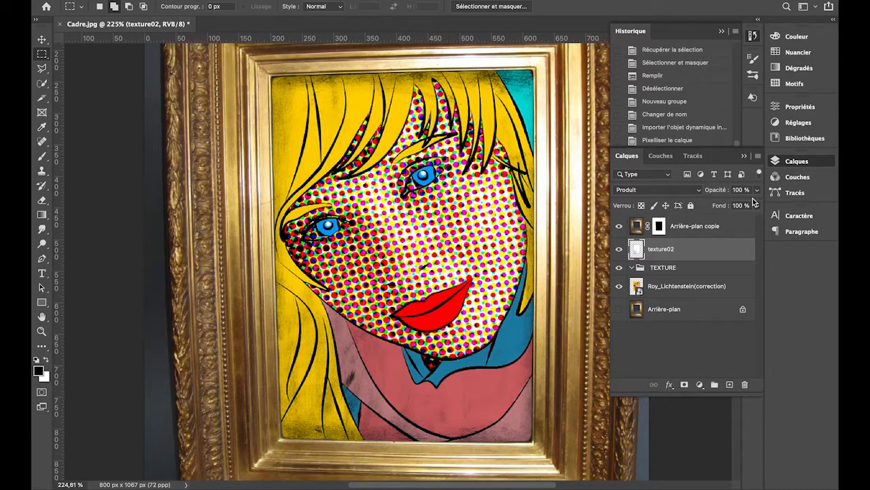
mouse_move(757, 196)
mouse_down()
mouse_move(720, 205)
mouse_move(772, 197)
mouse_up()
click(681, 250)
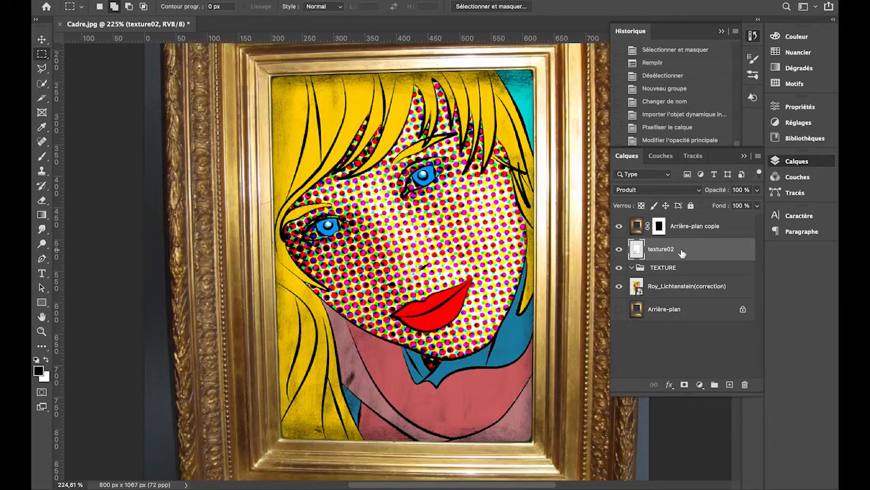
drag(681, 251, 689, 267)
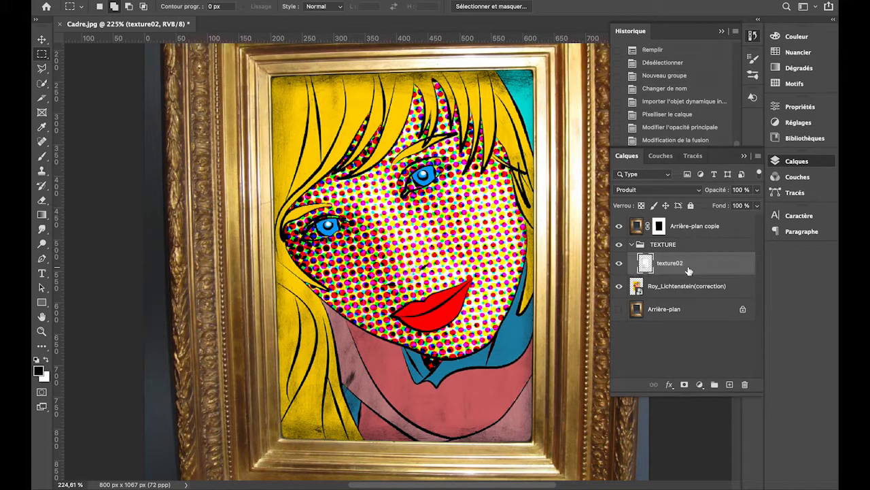
Step: Switch to Finder and place texture01.jpg from the TEXTURES folder into the Cadre.jpg document
key(super+Tab)
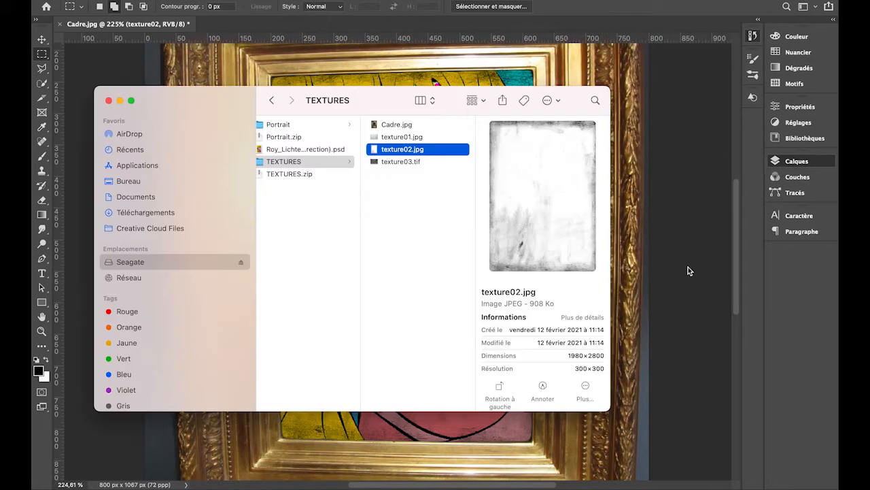
click(410, 142)
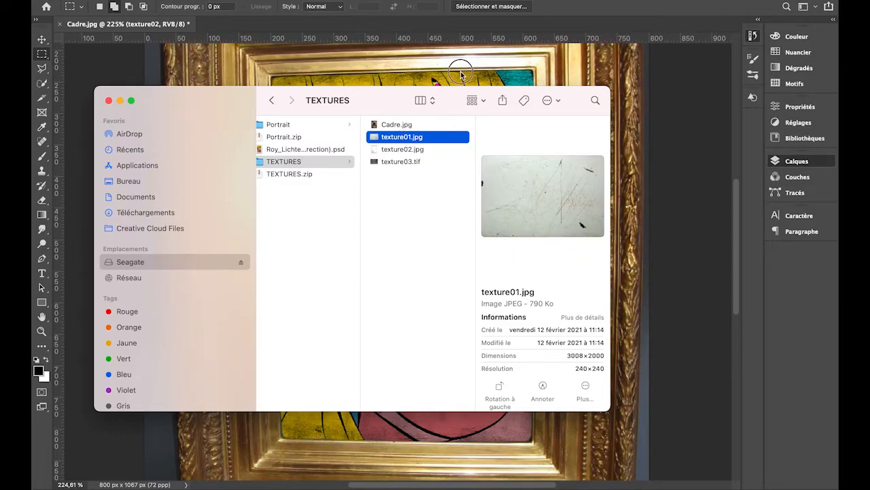
drag(374, 136, 426, 65)
click(412, 294)
drag(383, 136, 411, 77)
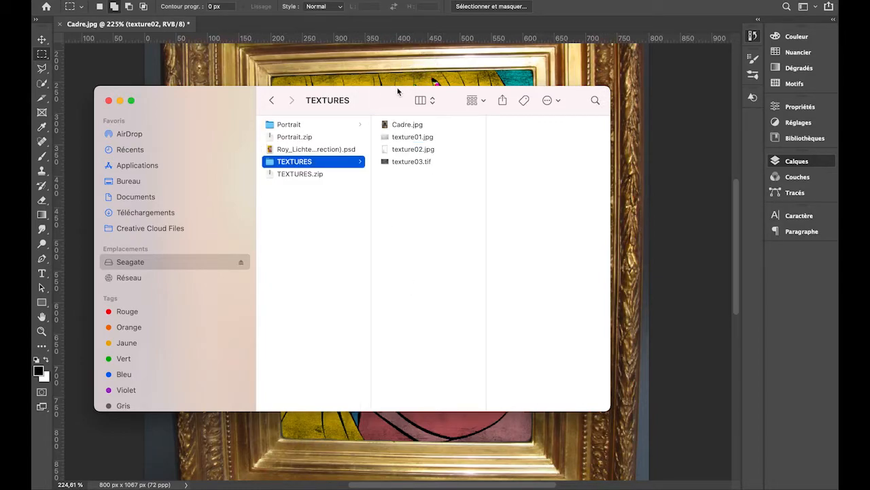
drag(368, 95, 378, 207)
click(397, 251)
drag(397, 253, 406, 147)
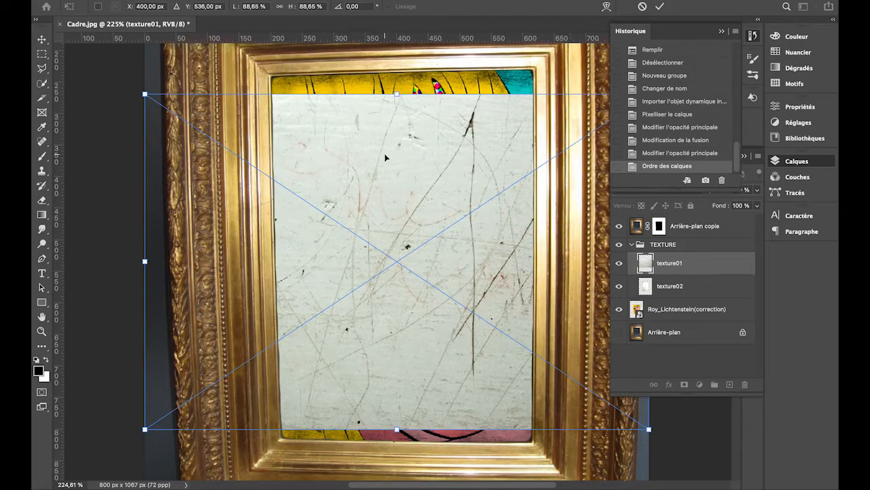
Step: Rotate texture01 about 89° to portrait orientation, position it to cover the frame's opening, and apply the transformation
key(super+0)
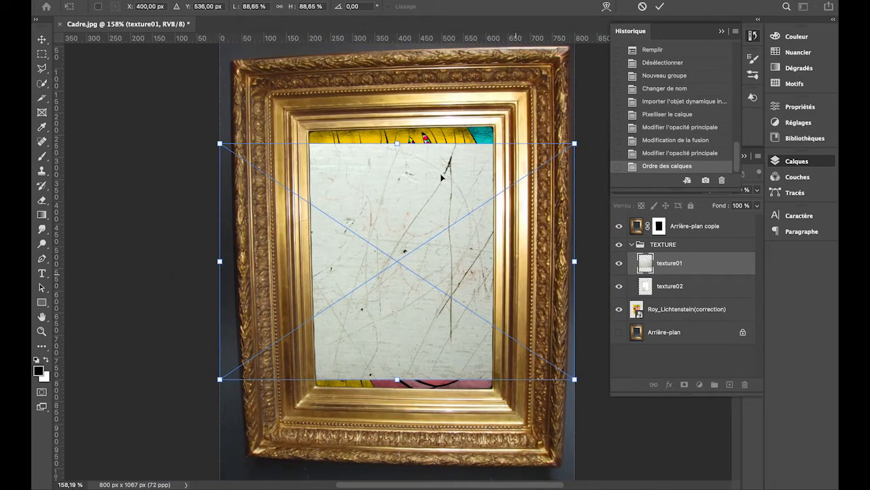
drag(594, 130, 421, 297)
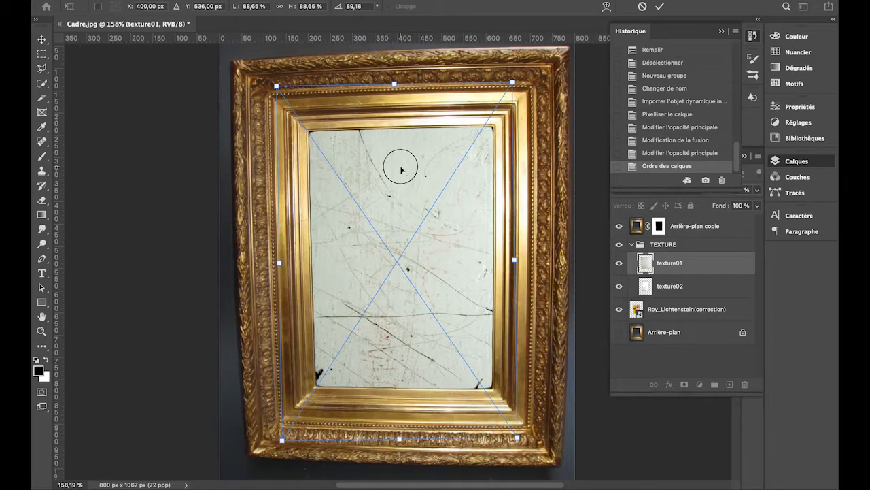
drag(401, 170, 425, 73)
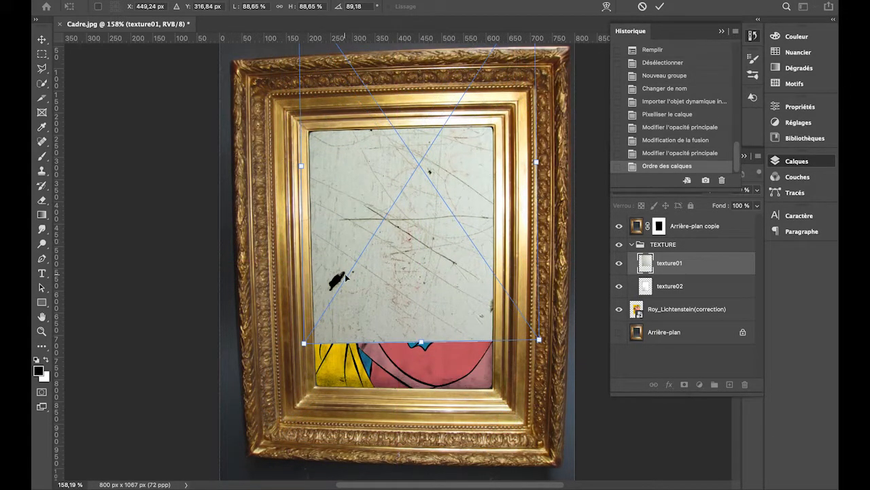
drag(395, 174, 382, 293)
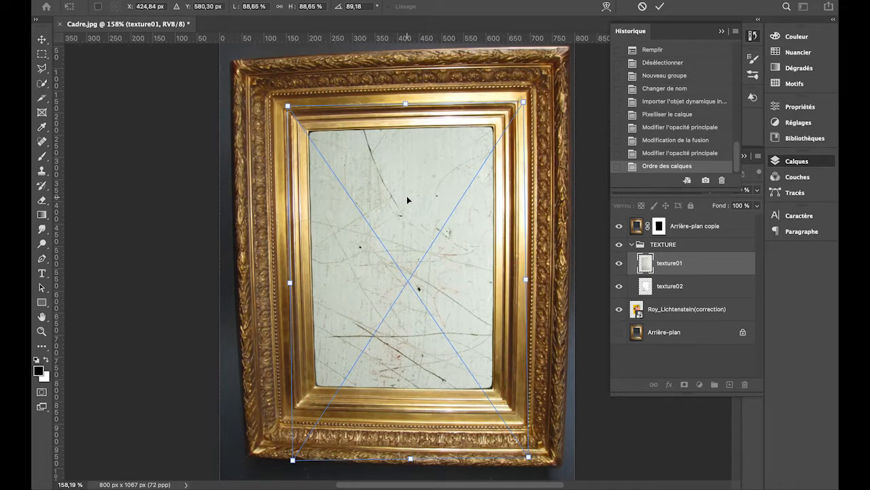
key(Return)
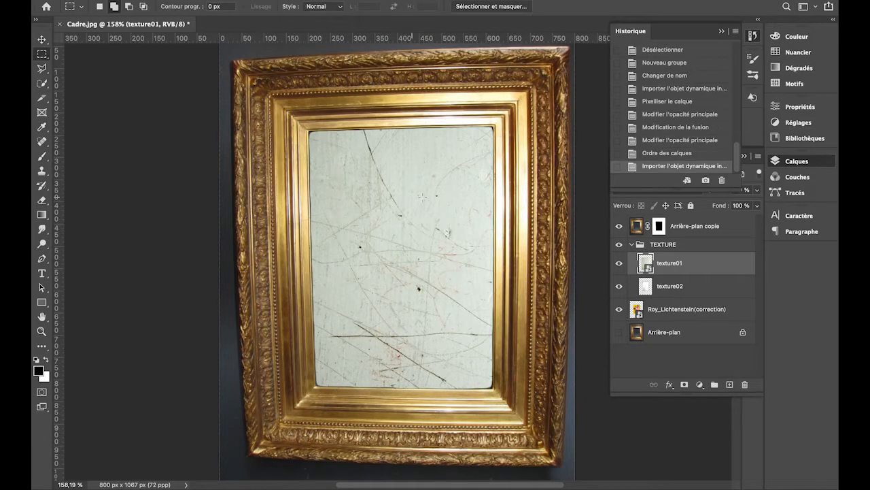
Step: Rasterize the texture01 layer and set its blend mode to Densité couleur +
right_click(672, 264)
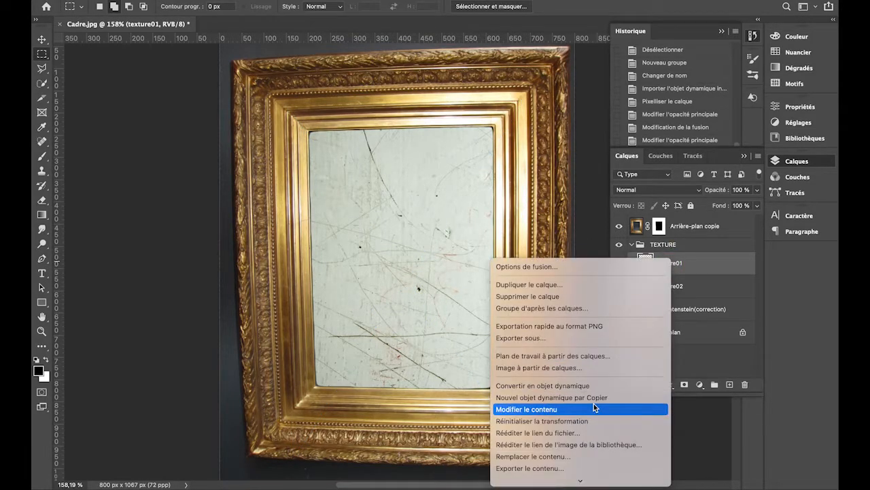
scroll(594, 403, down, 10)
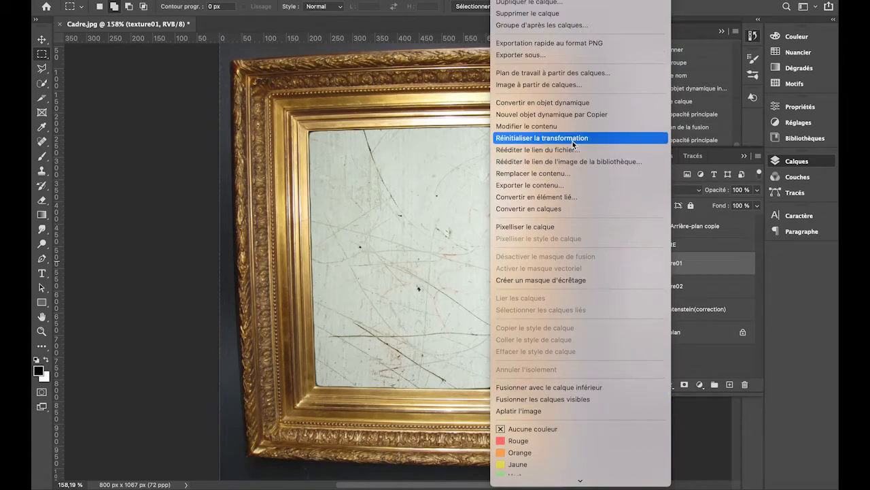
click(551, 226)
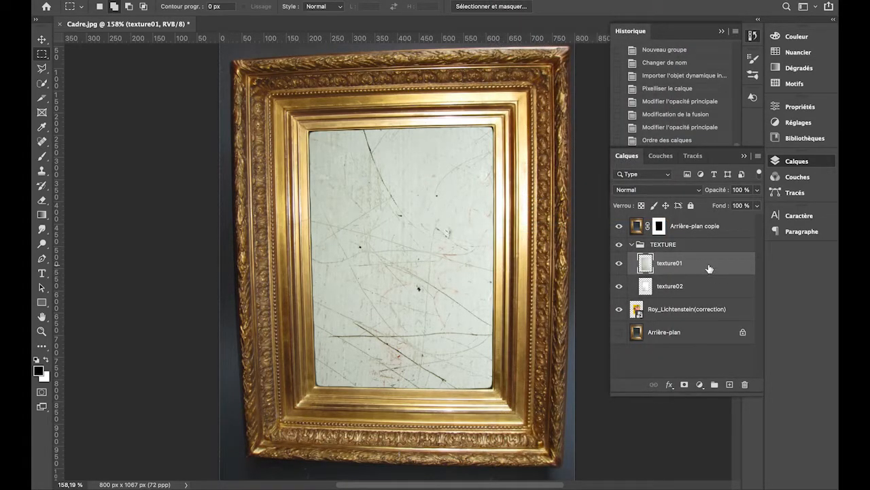
click(695, 190)
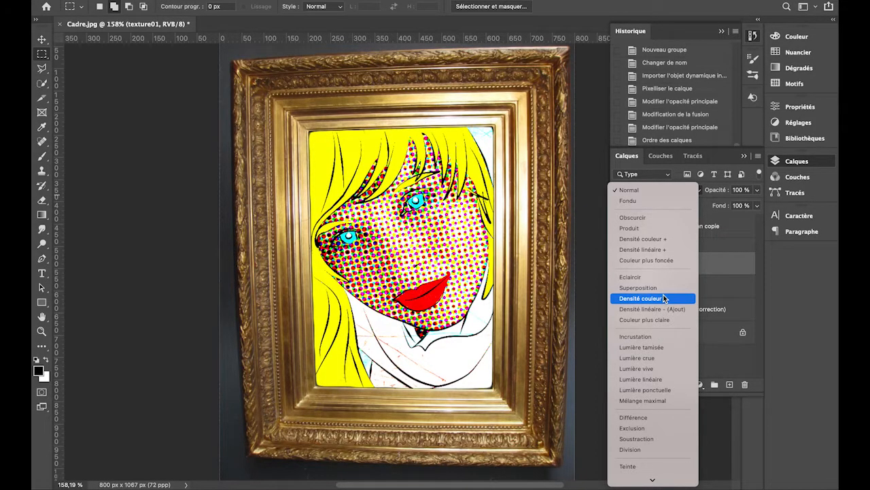
click(664, 239)
Step: Compare the portrait with and without texture01 and texture02 by toggling each layer's visibility
click(619, 264)
click(619, 265)
click(619, 265)
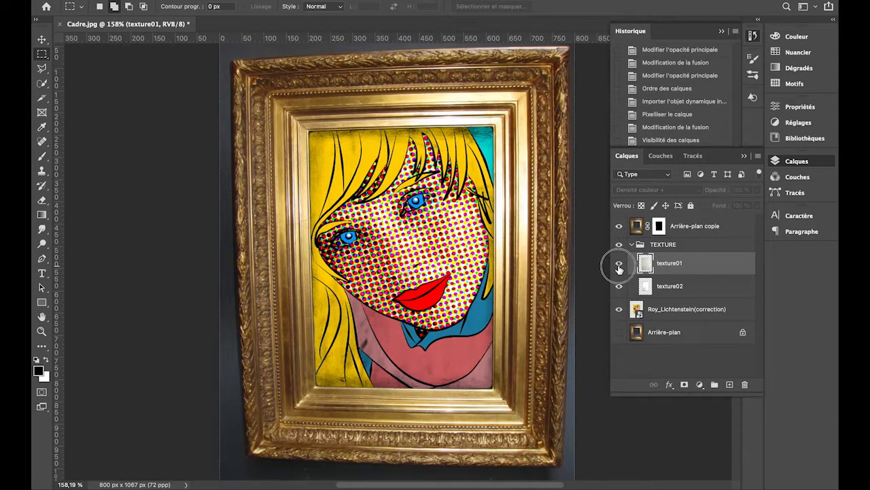
click(618, 265)
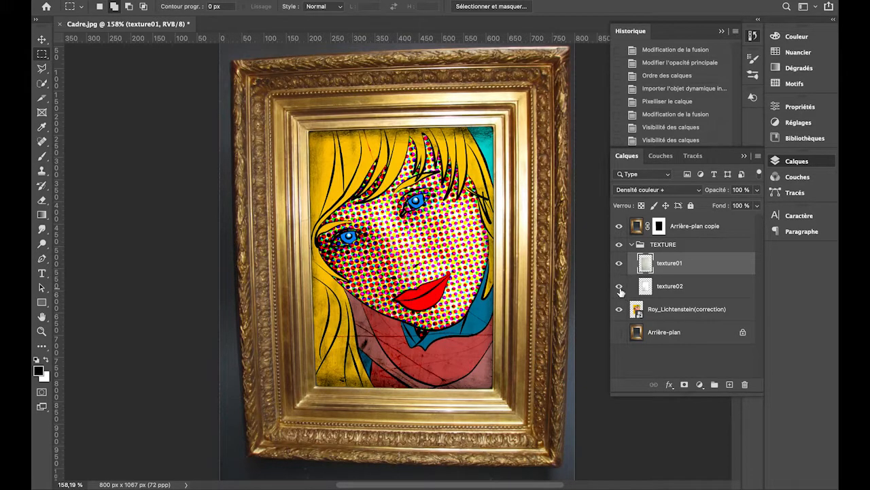
click(619, 286)
click(619, 288)
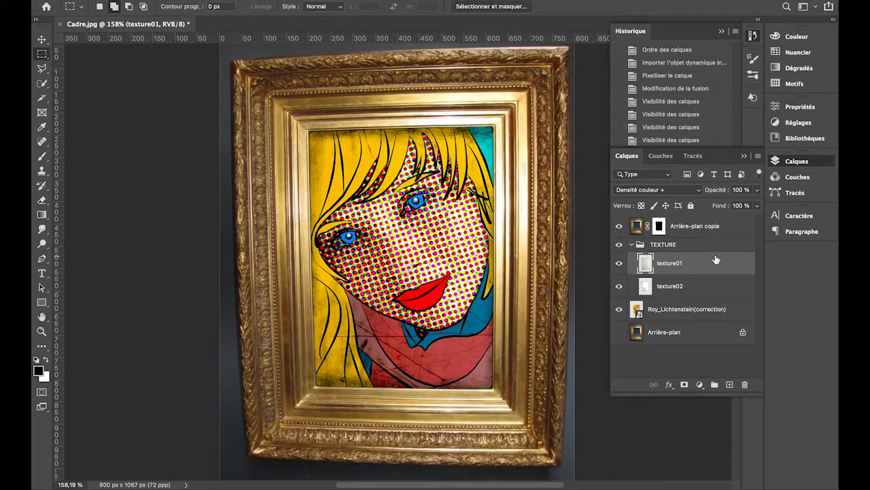
Step: Reduce the opacity of texture01 to 54% and of texture02 to 65%
drag(759, 194, 732, 207)
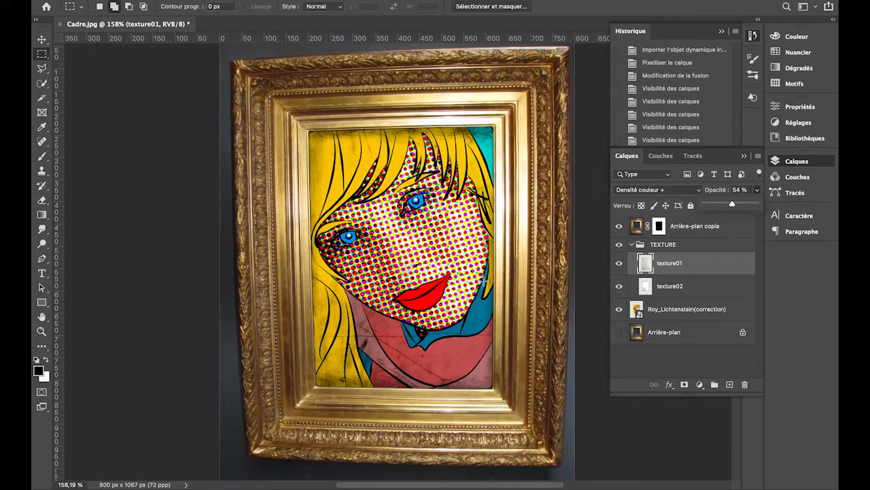
click(680, 289)
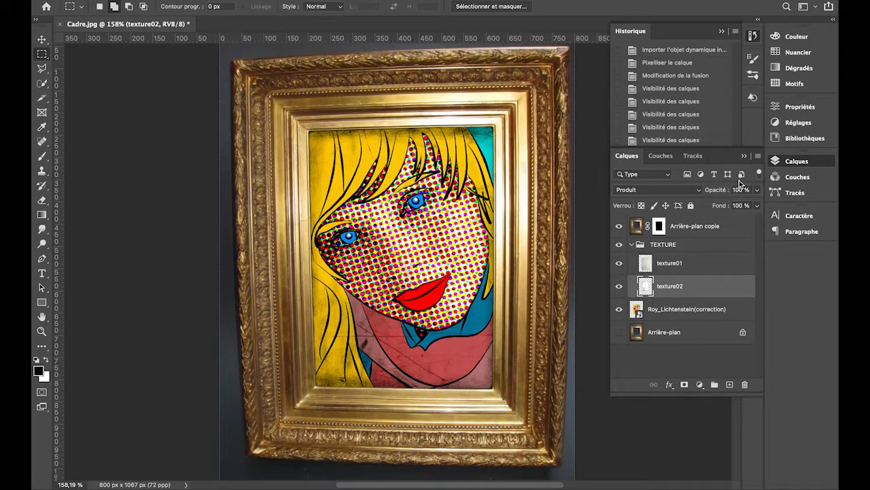
click(757, 189)
drag(757, 205, 738, 205)
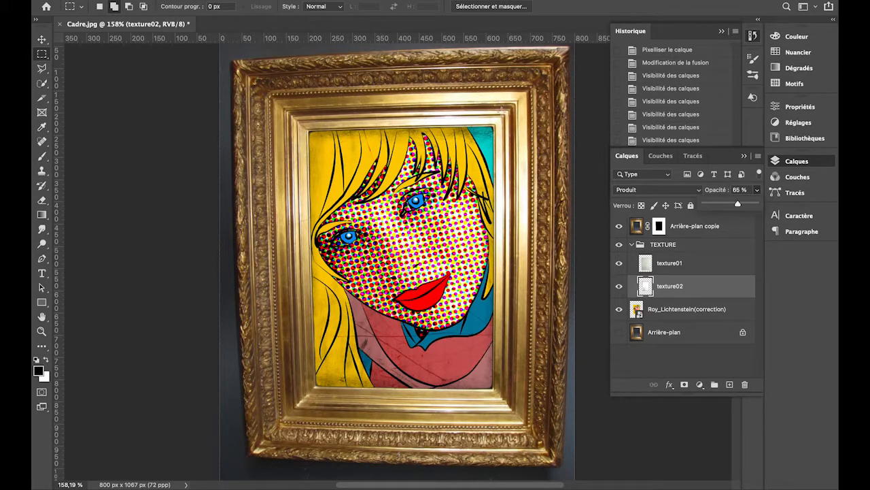
Step: Load the frame layer's mask (Arrière-plan copie) as a selection and add an Ombre portée effect to that layer
click(658, 229)
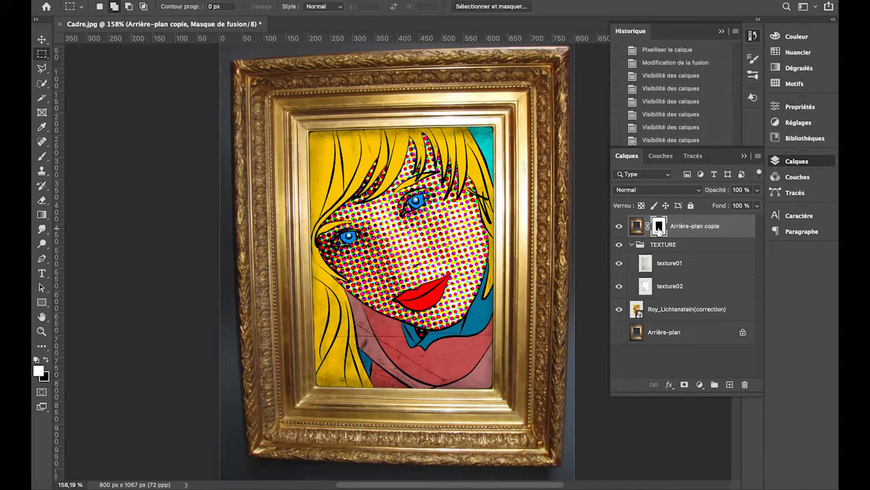
super+click(659, 228)
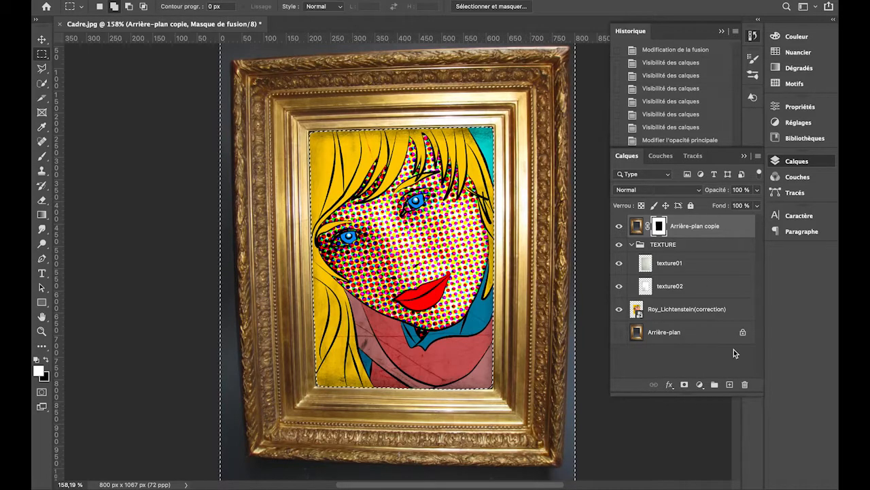
click(669, 386)
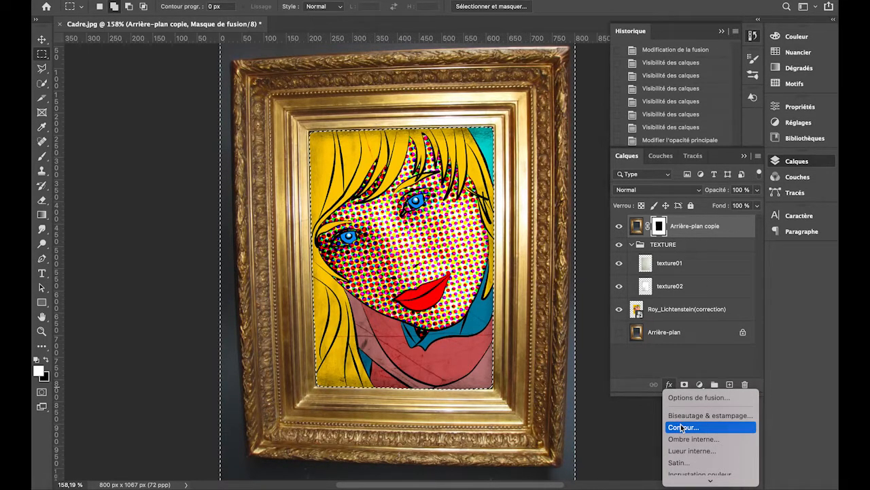
scroll(680, 426, down, 2)
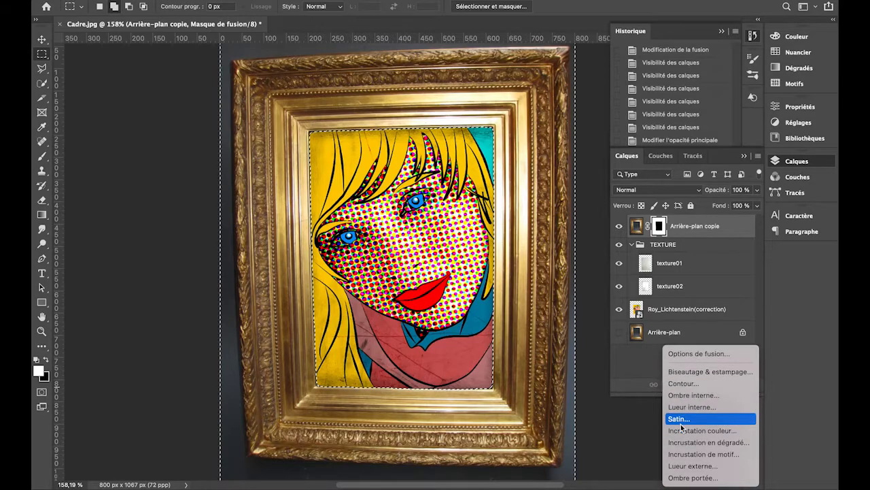
click(685, 478)
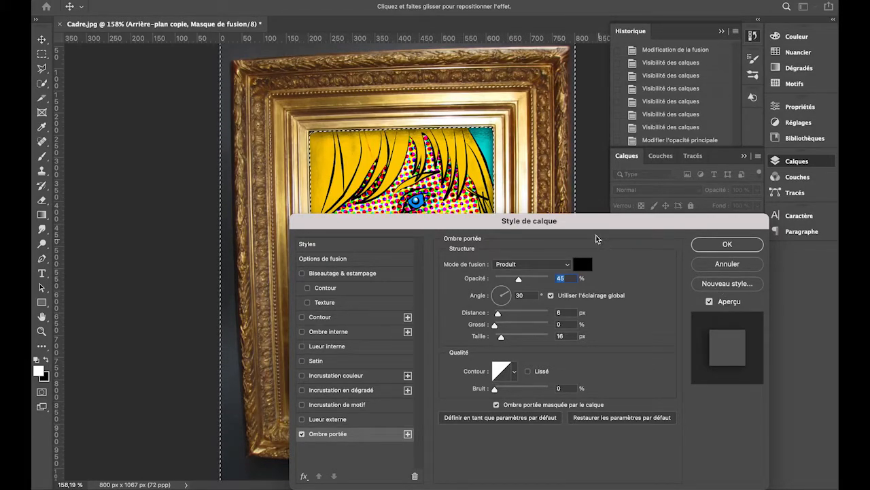
drag(591, 224, 522, 275)
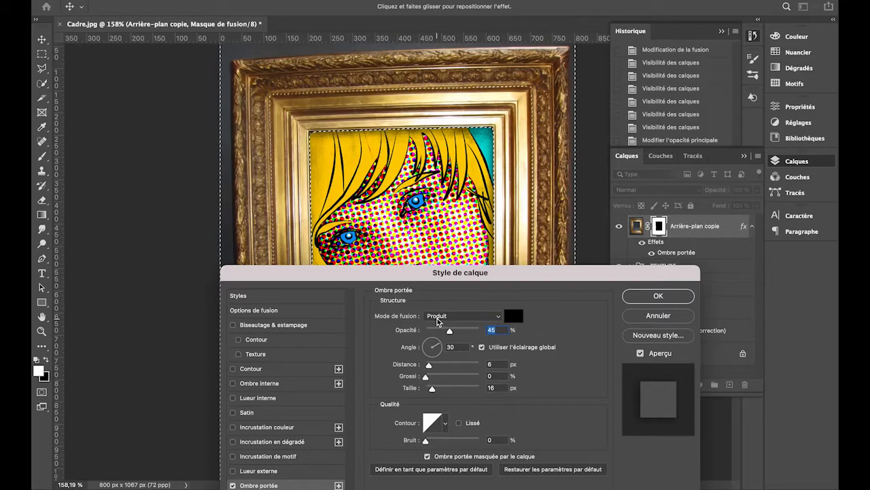
click(437, 317)
click(440, 280)
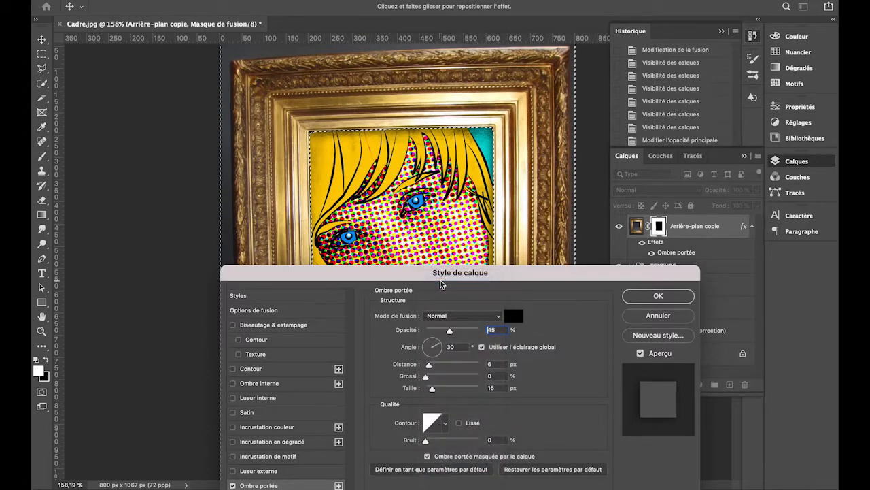
click(441, 316)
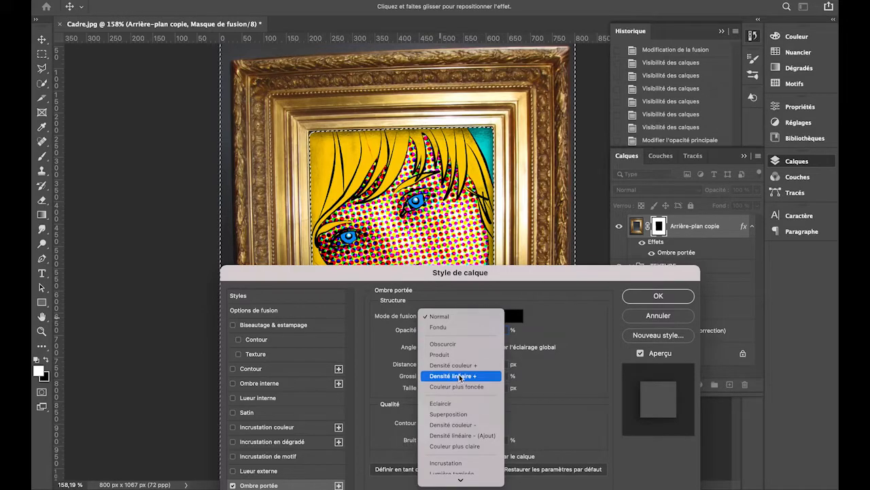
click(459, 355)
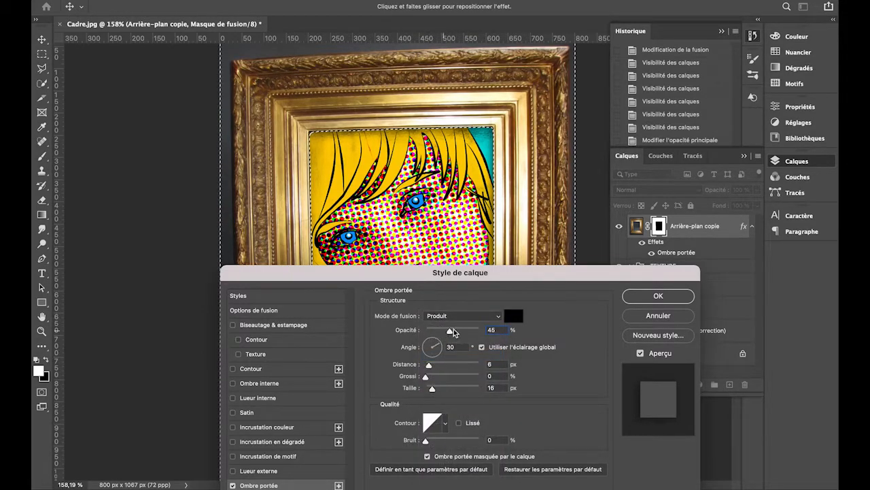
Step: Apply the drop shadow with 43% opacity, 10 px distance, 7% spread, 35 px size and 10% noise, and clear the selection
click(466, 332)
drag(468, 334, 429, 377)
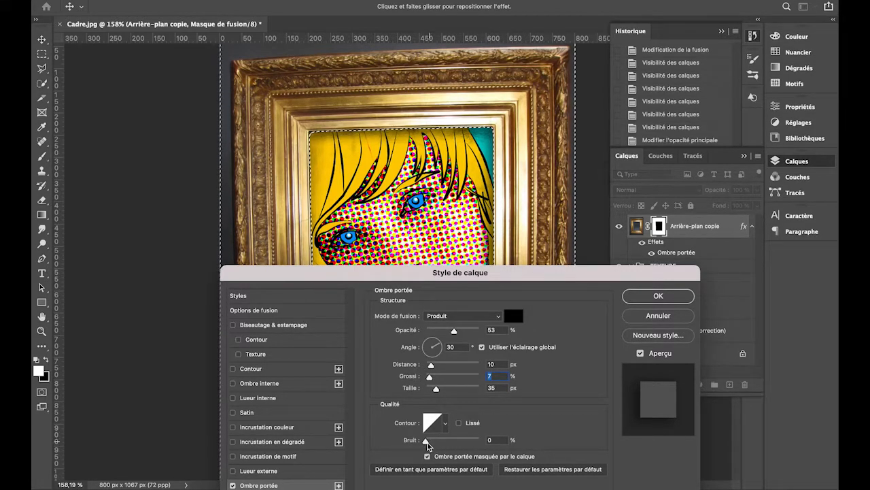
mouse_move(427, 444)
mouse_down()
mouse_move(480, 444)
mouse_move(413, 443)
mouse_move(473, 443)
mouse_move(431, 445)
mouse_up()
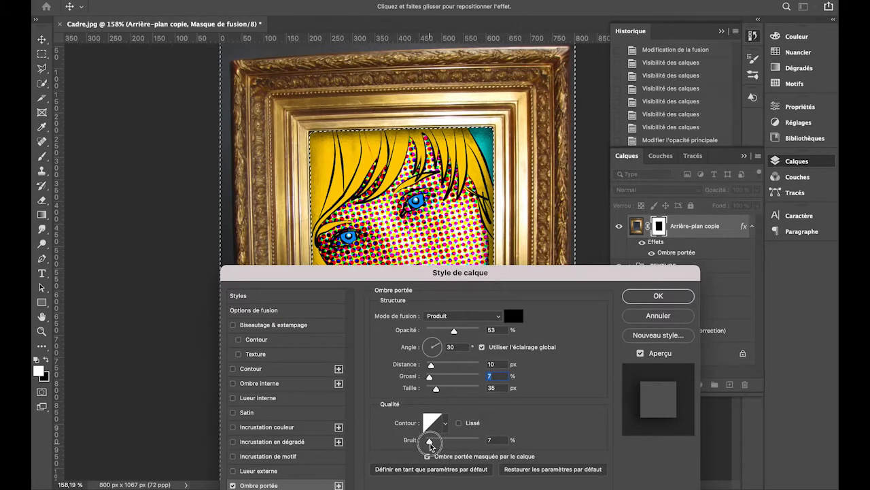
drag(430, 444, 432, 445)
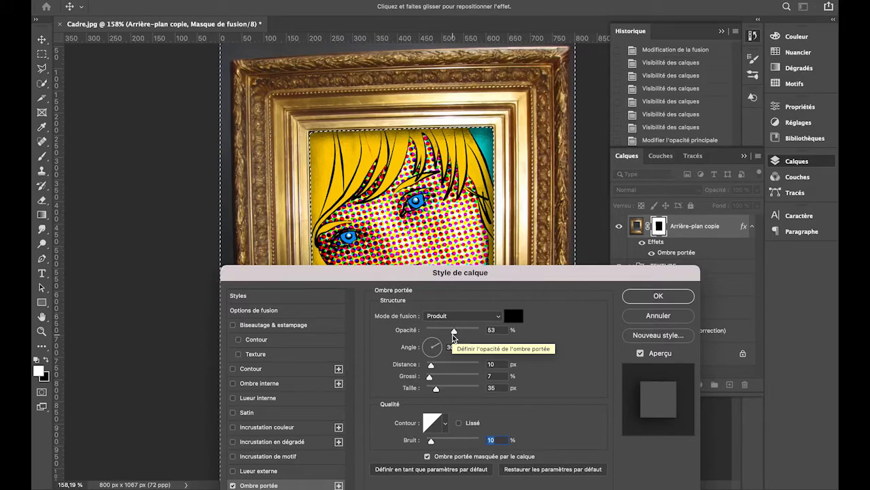
mouse_move(454, 333)
mouse_down()
mouse_move(442, 333)
mouse_move(463, 333)
mouse_up()
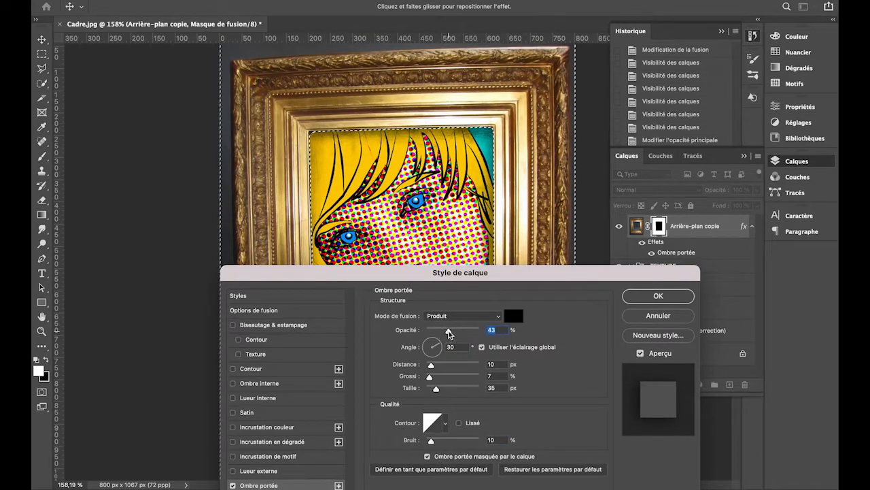
click(658, 297)
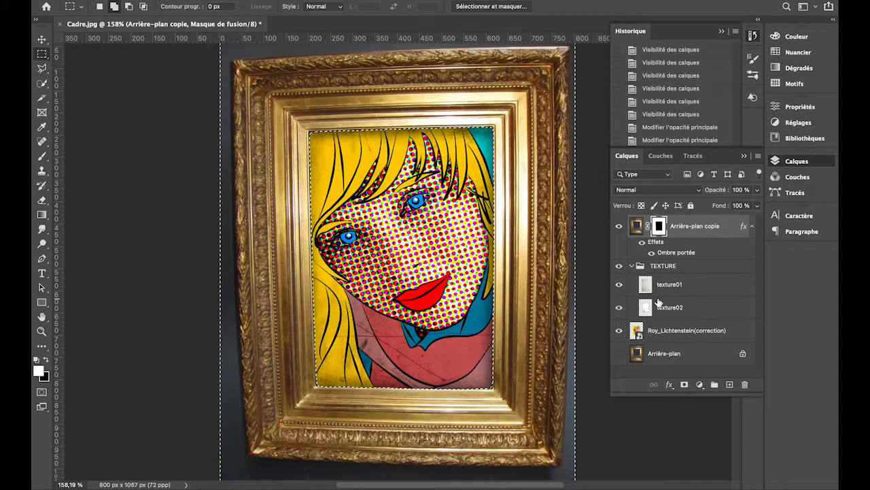
key(ctrl+d)
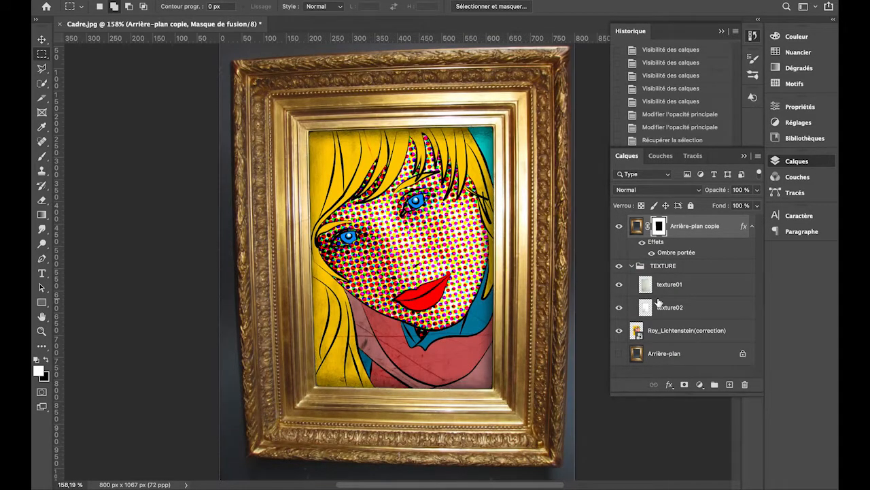
click(663, 250)
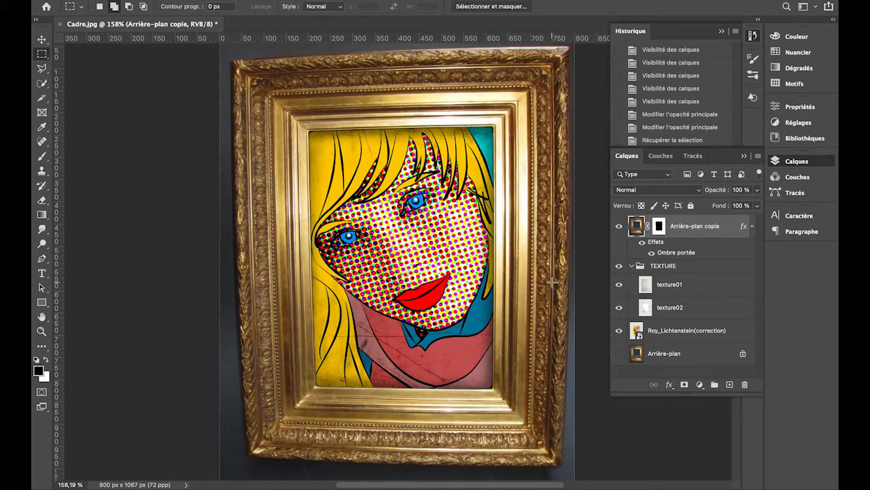
key(super+s)
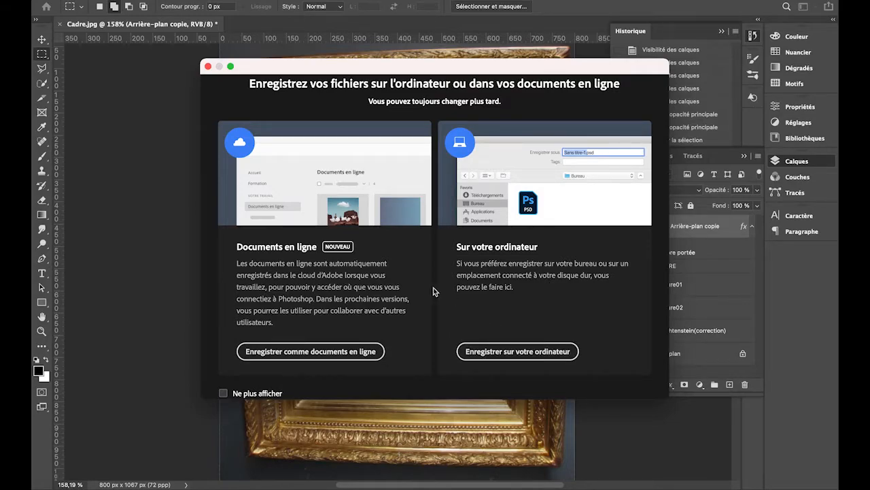
click(208, 66)
scroll(398, 261, down, 3)
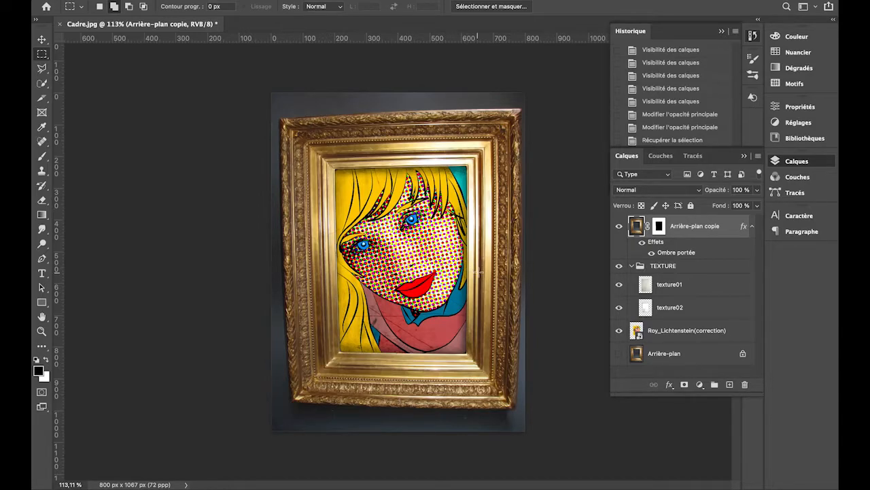
scroll(478, 272, down, 1)
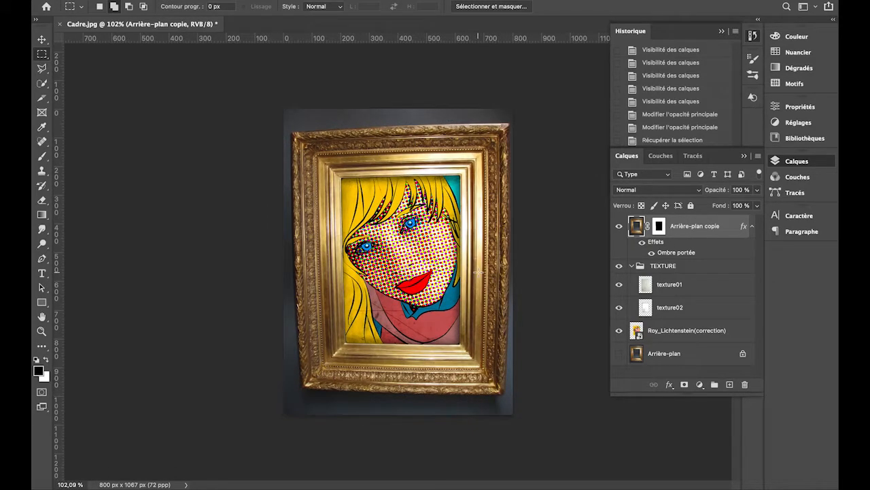
Step: Open the Roy_Lichtenstein(correction) smart object and inspect the source photo embedded in its Teinte/Saturation 1 layer
double_click(637, 332)
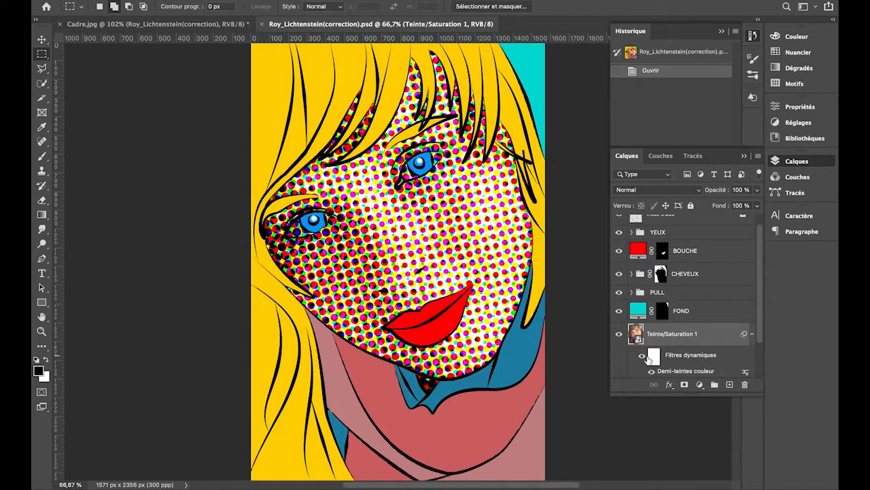
double_click(637, 333)
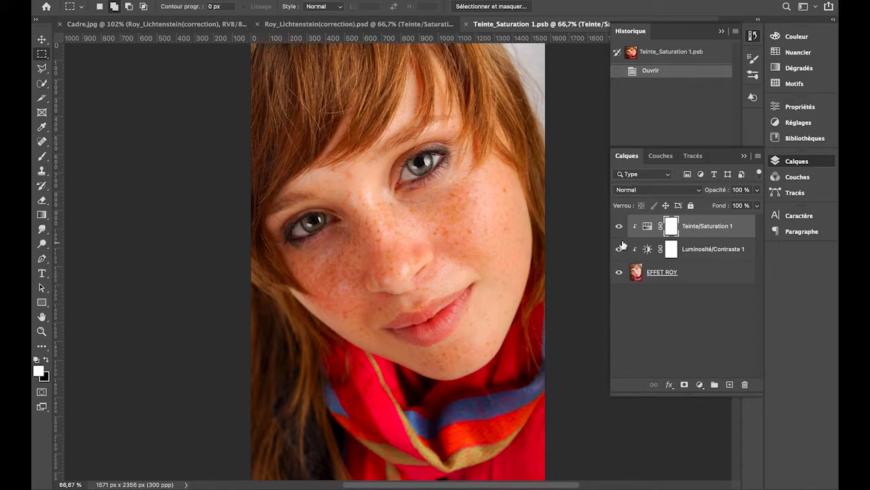
click(467, 24)
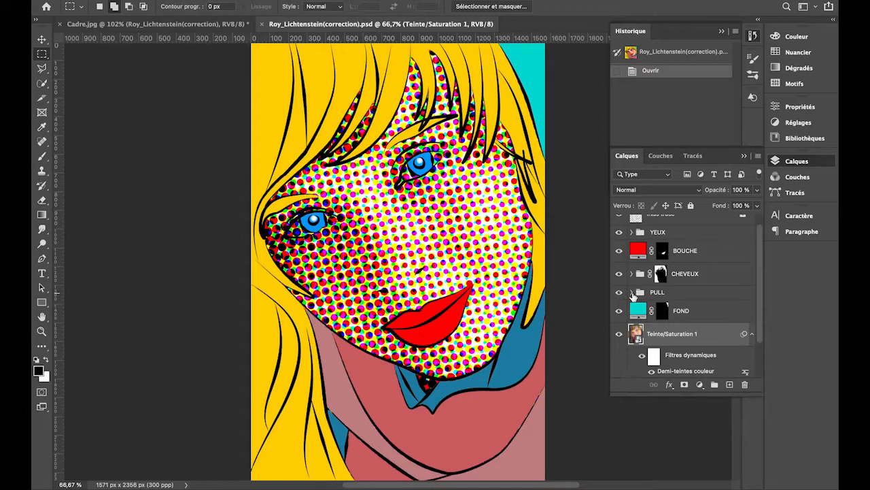
Step: Show the ROUX colour layer in the CHEVEUX group and save and close the smart object to update the framed portrait
click(632, 274)
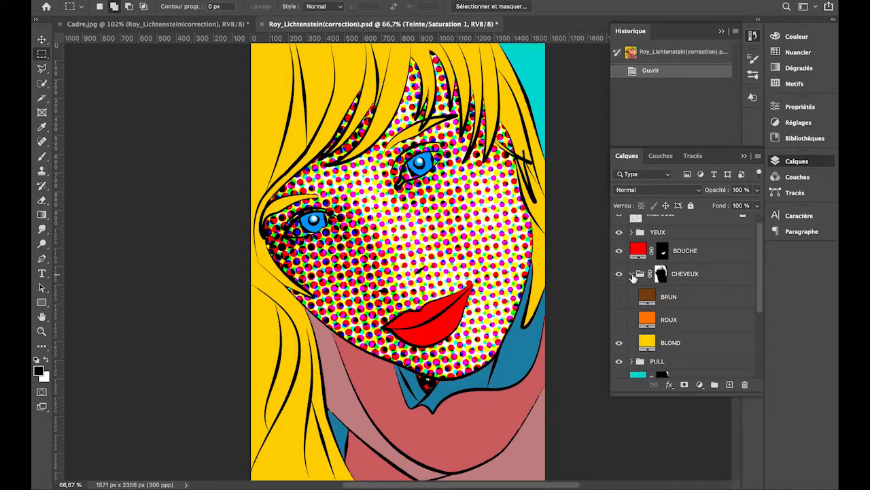
click(619, 319)
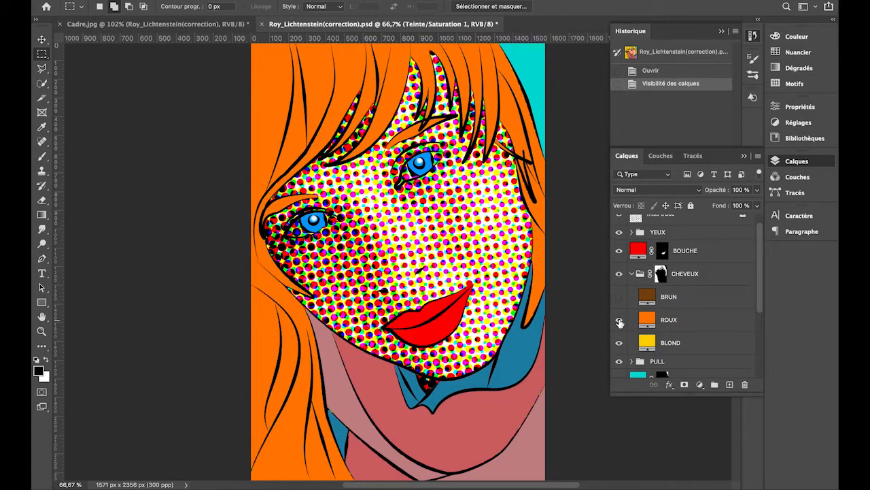
click(201, 24)
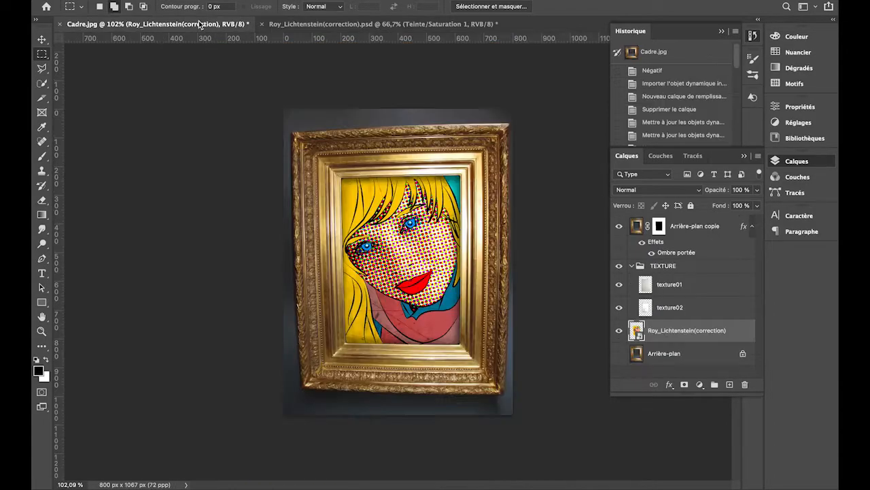
click(313, 27)
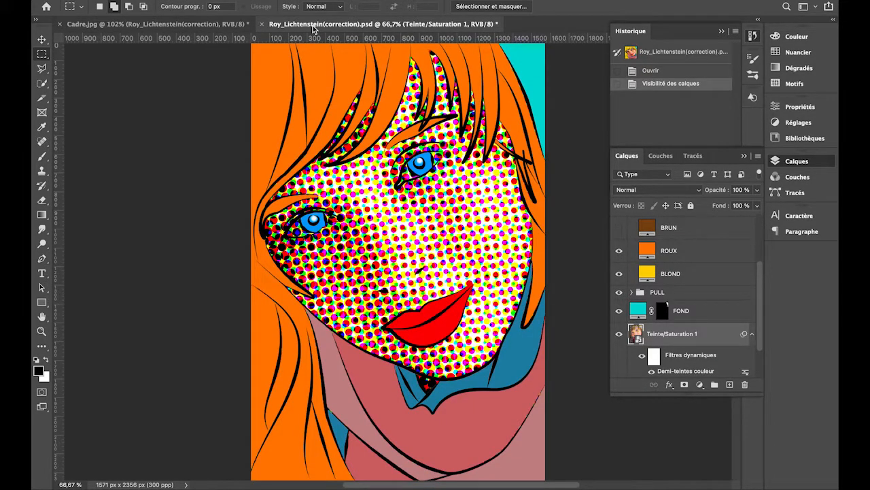
key(super+q)
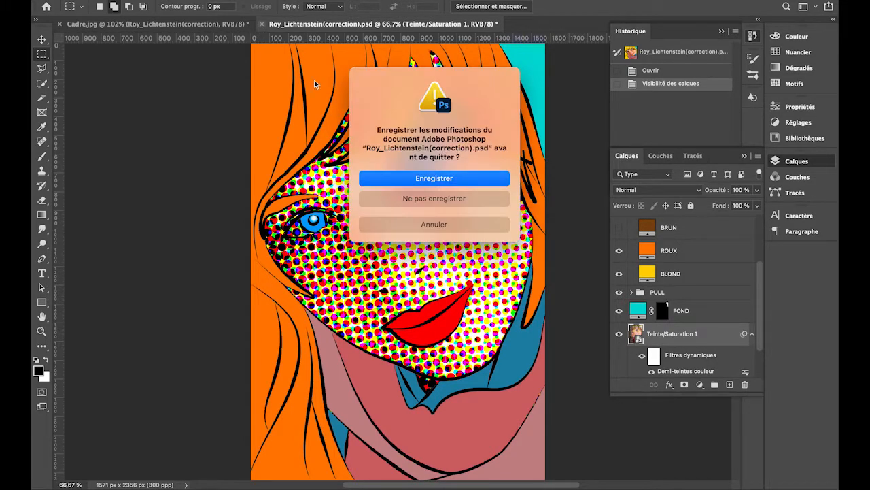
click(408, 180)
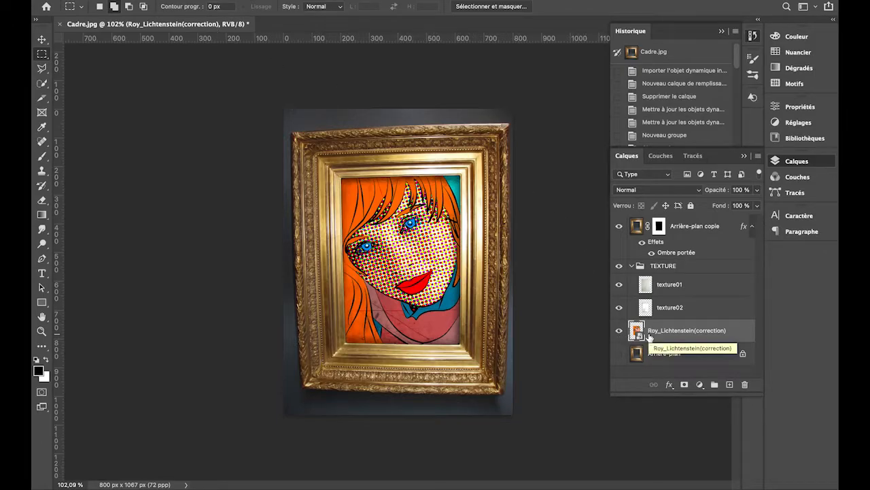
Step: Save the framed composition on the computer as Cadre.psd in the Exo folder, with layers and maximised compatibility
key(super+s)
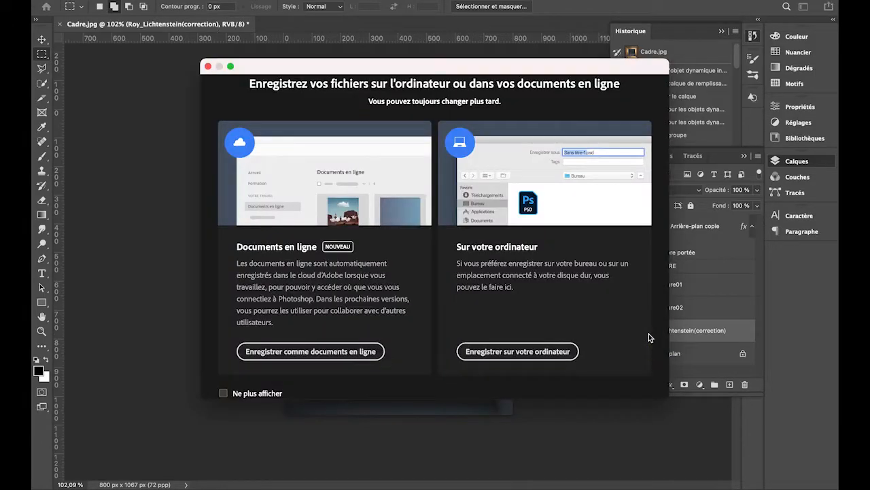
click(528, 359)
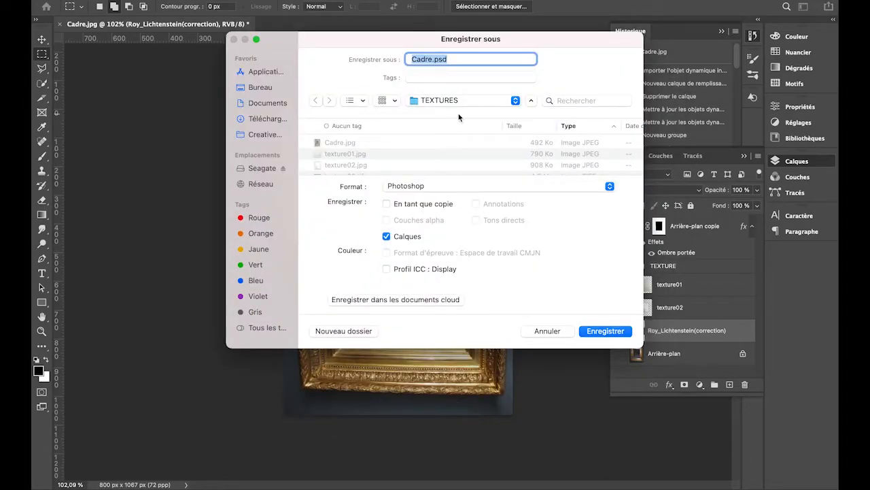
click(491, 102)
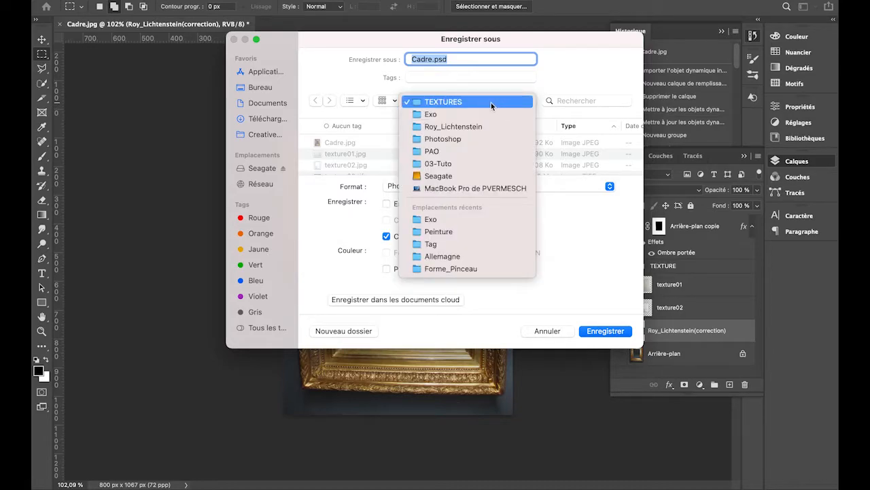
click(413, 114)
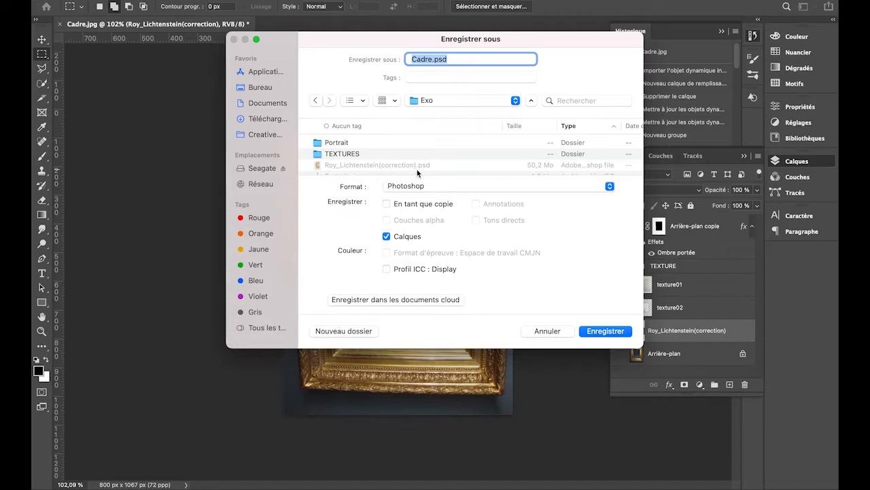
click(599, 332)
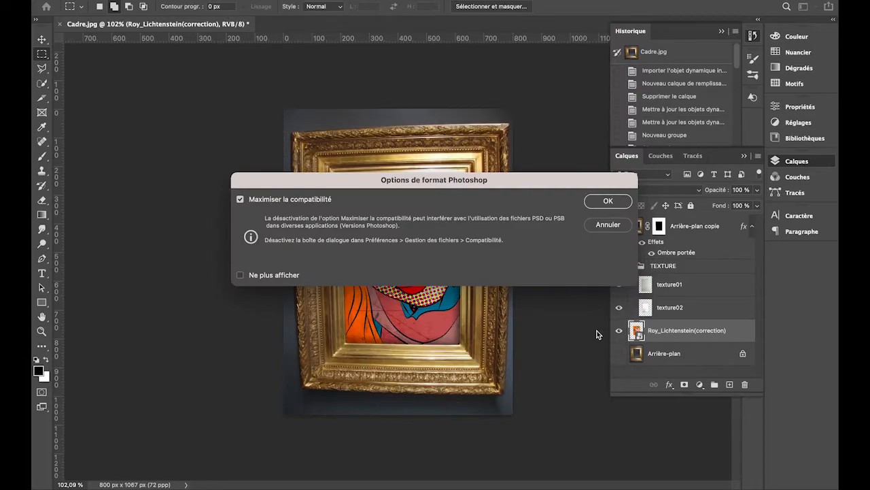
click(602, 201)
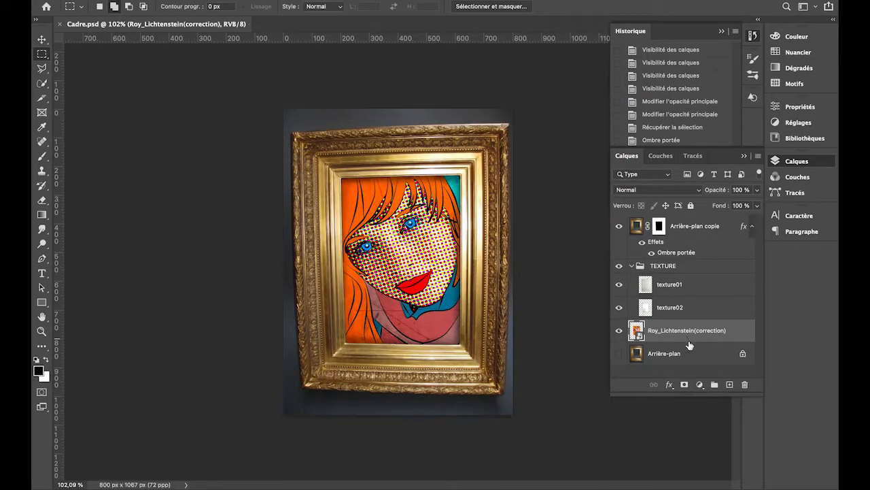